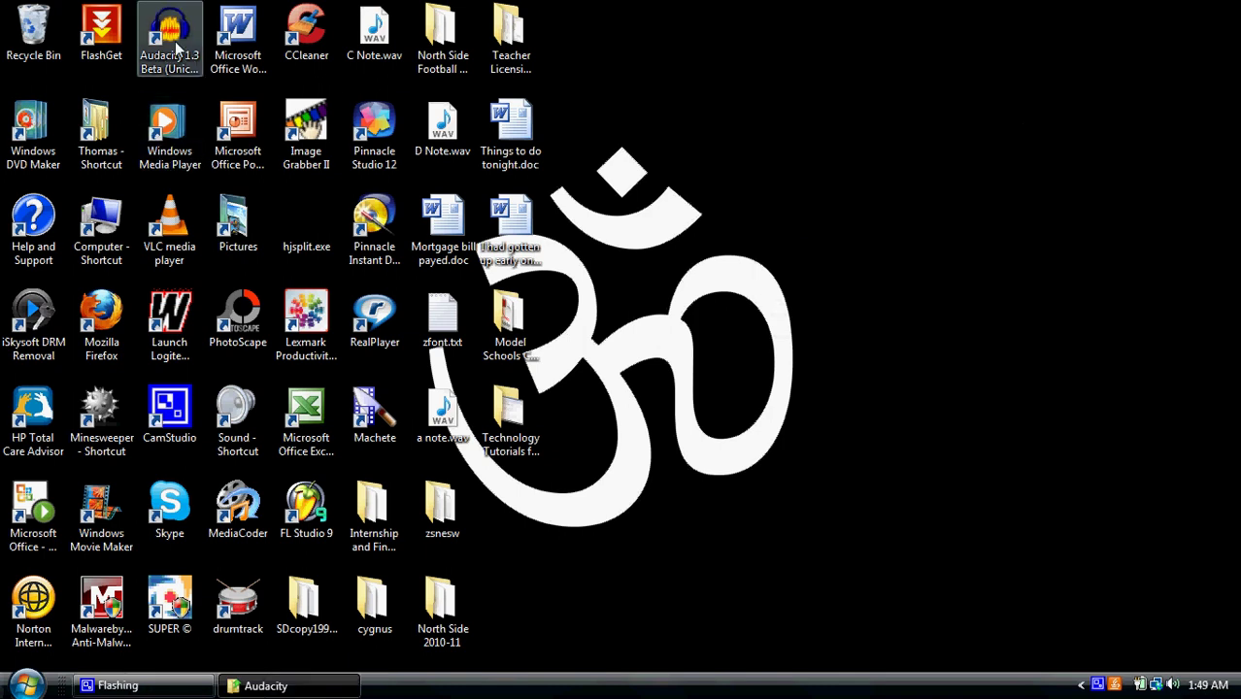
Launch Audacity 1.3 Beta (Unicode) from its desktop shortcut.
click(175, 41)
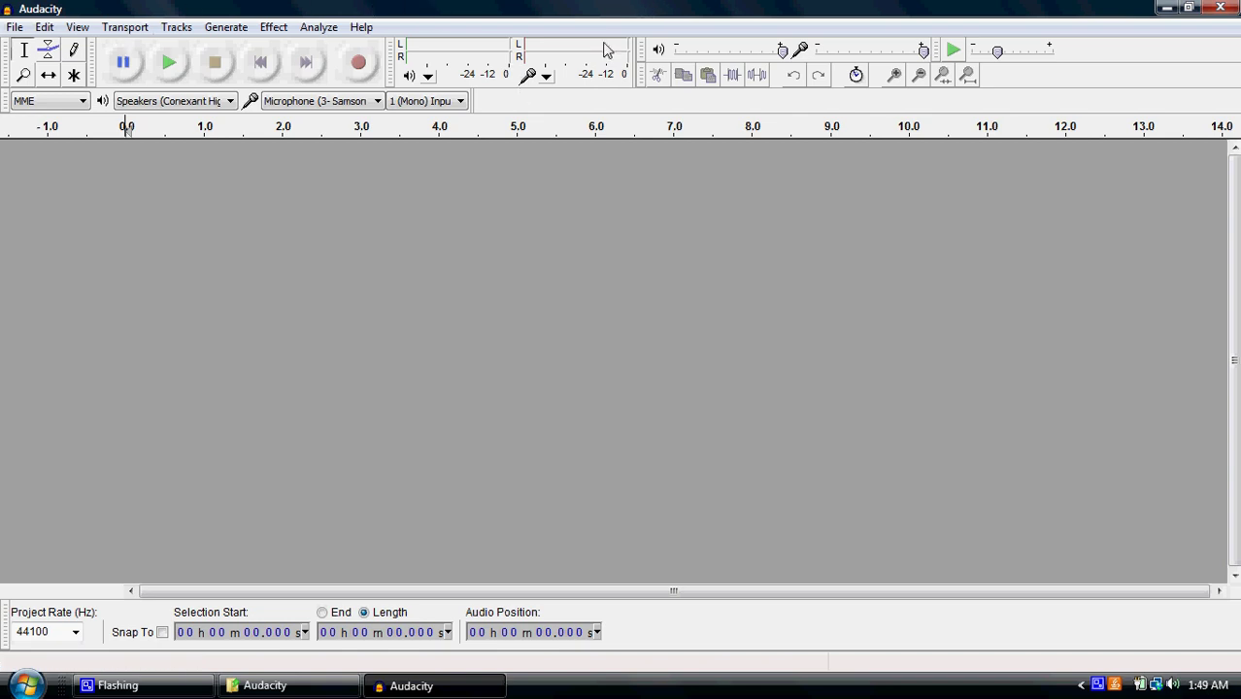
Generate a click track at tempo 120, 4 beats per measure, 16 measures (32 seconds).
click(231, 34)
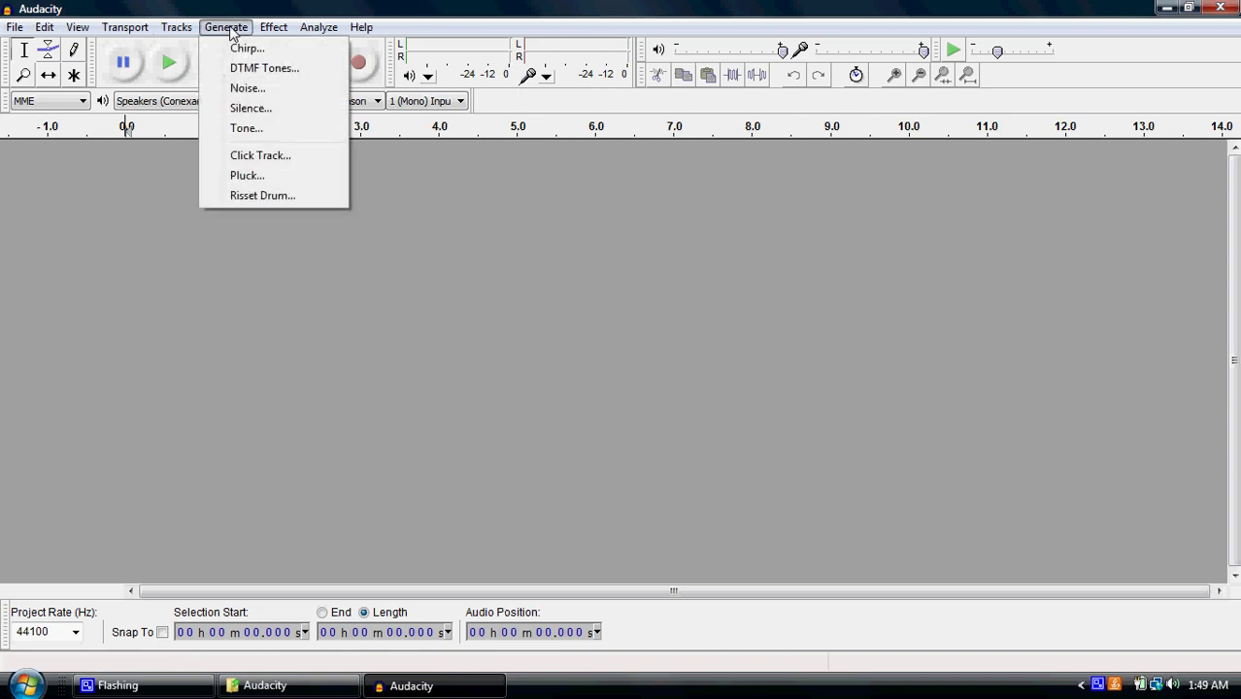
click(279, 161)
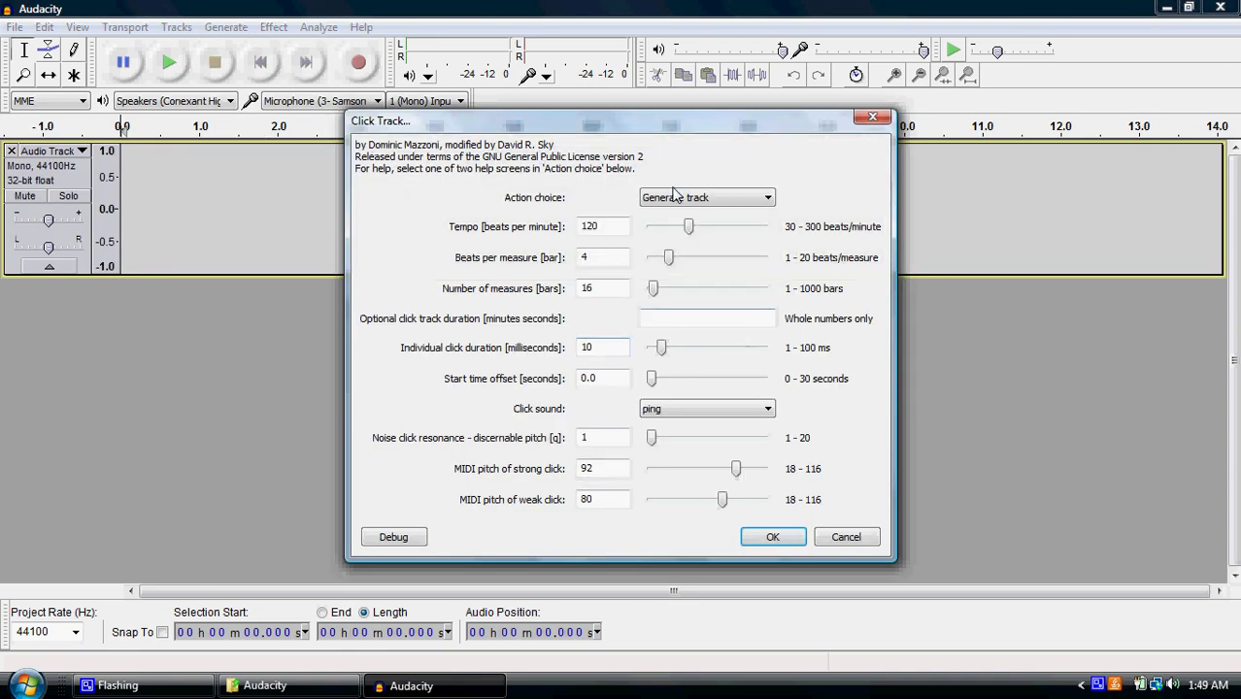
drag(600, 229, 568, 241)
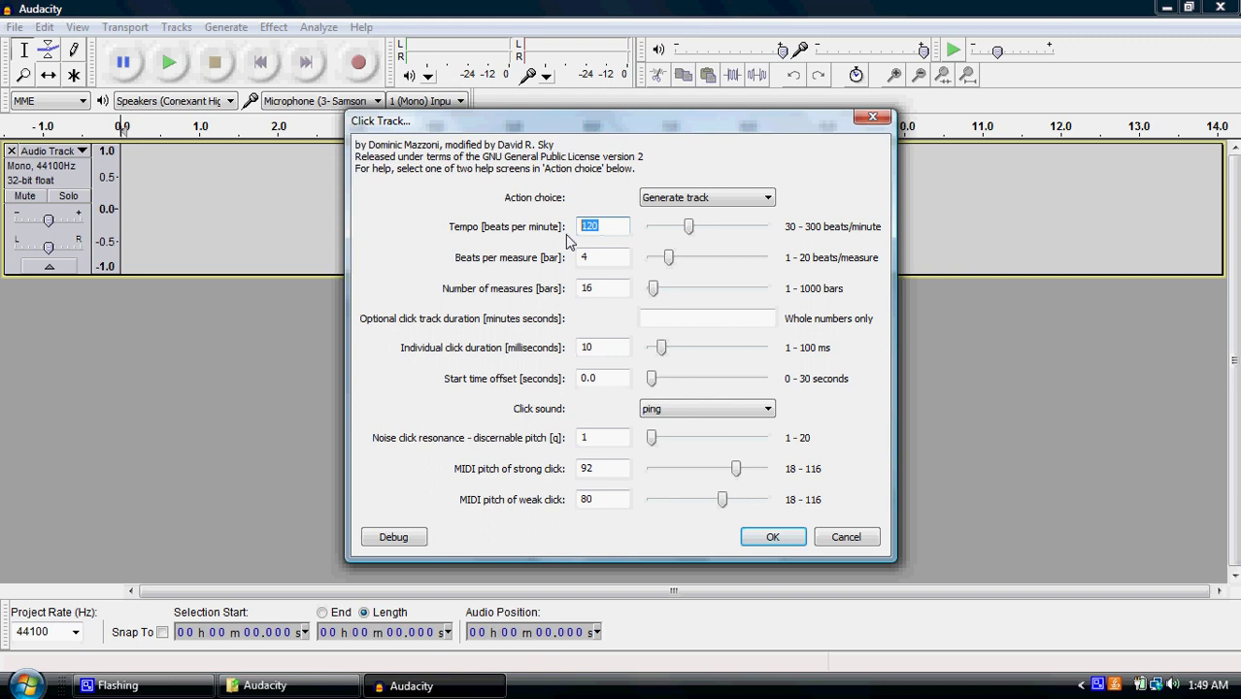
double_click(588, 258)
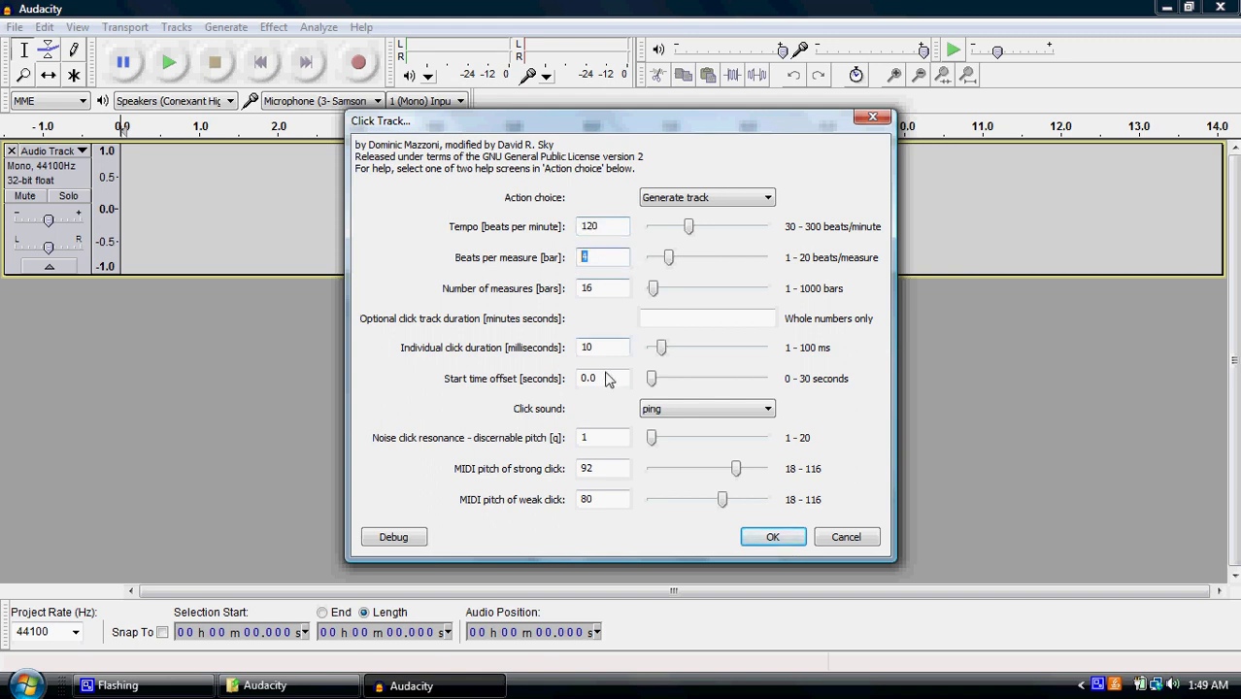
click(775, 537)
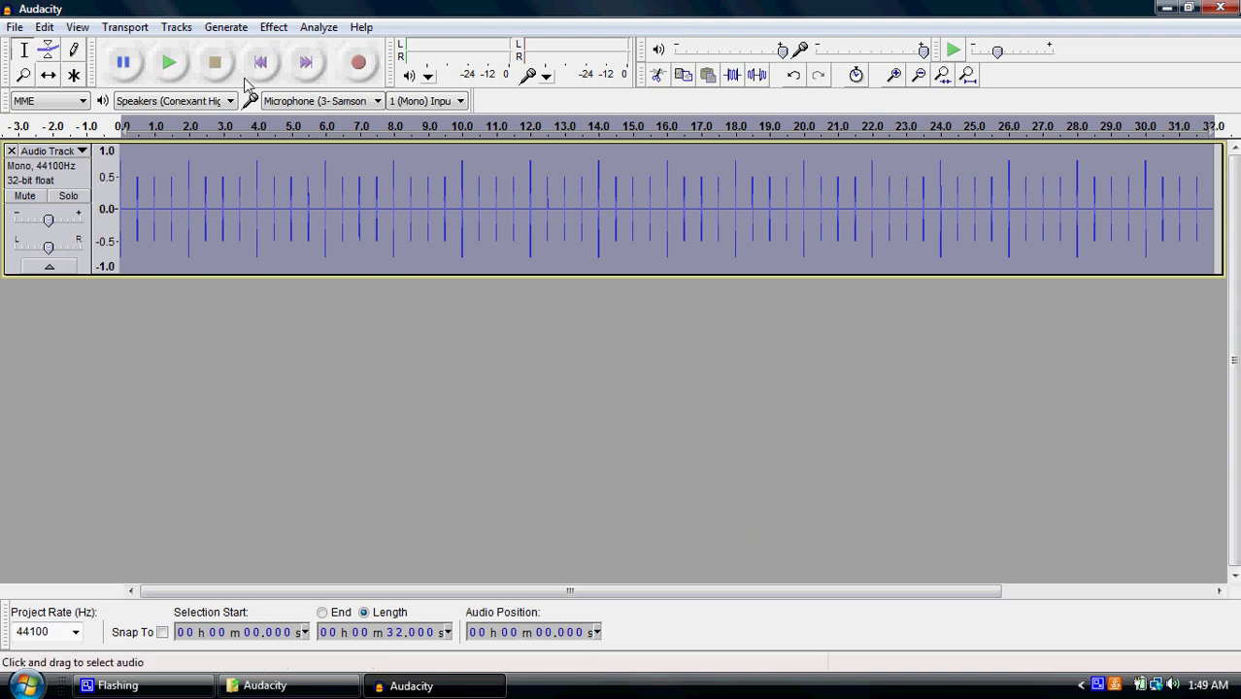
Record about 6.3 seconds of audio into a new track over the click track.
click(359, 62)
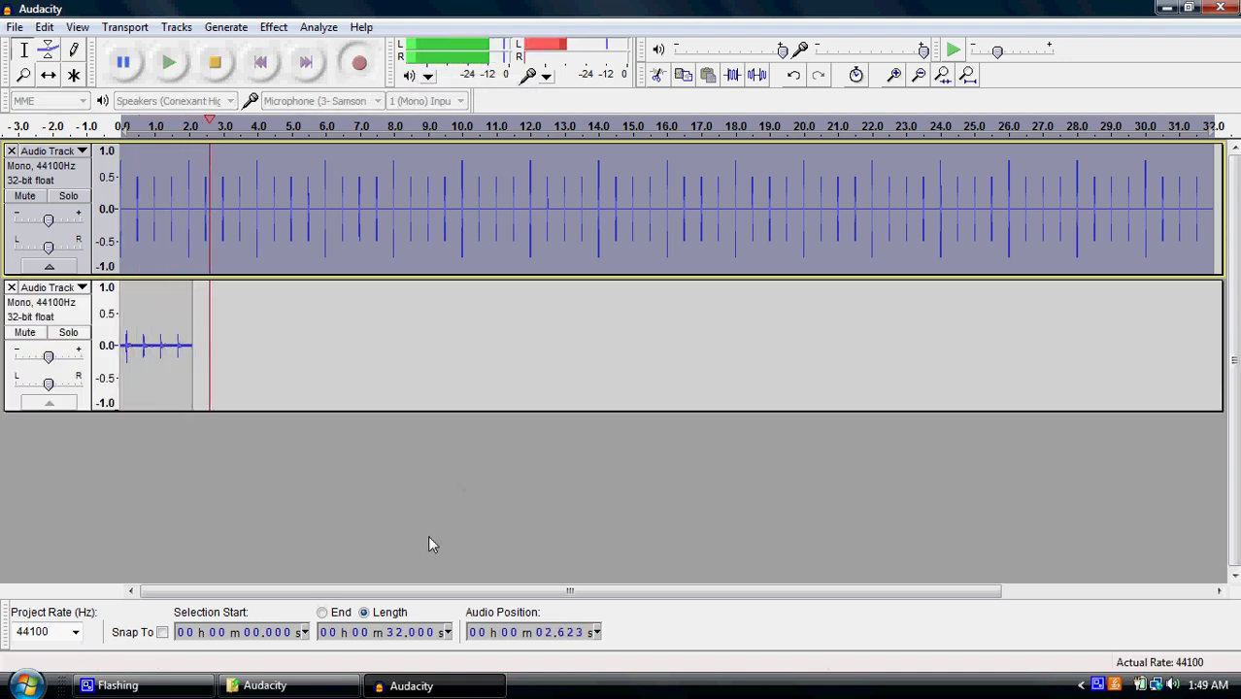
click(219, 70)
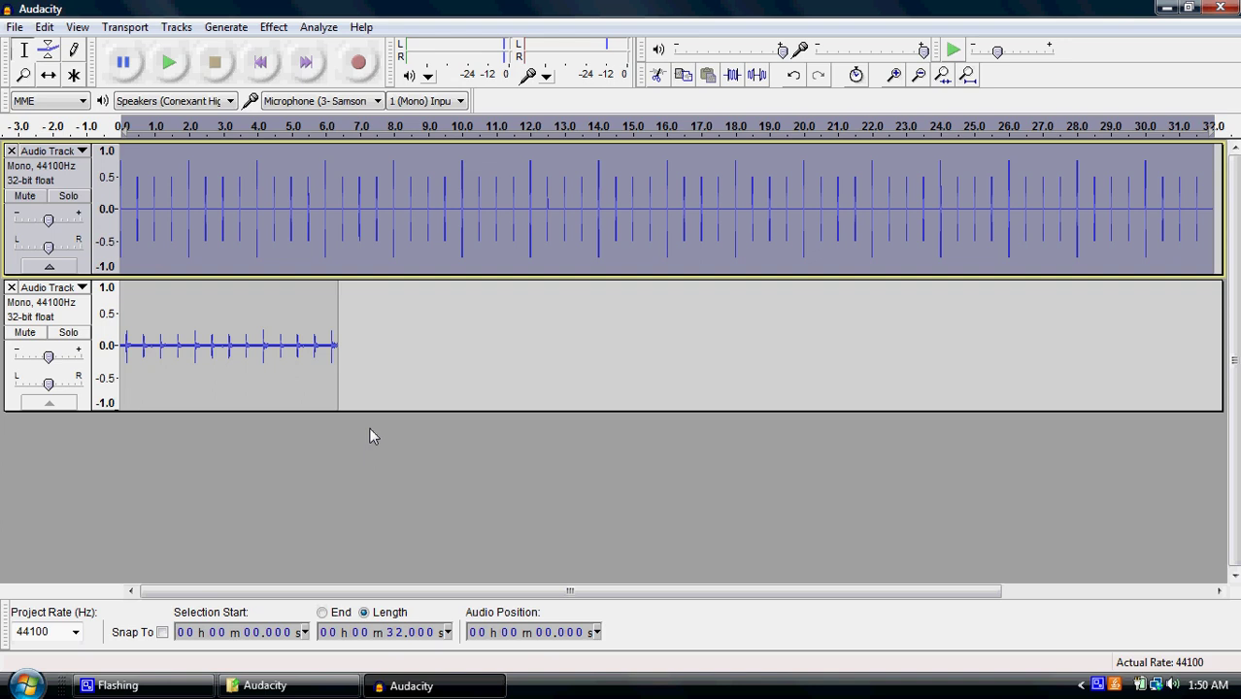
Zoom in on both tracks around the 3 to 5 second region.
click(23, 74)
click(220, 323)
click(217, 325)
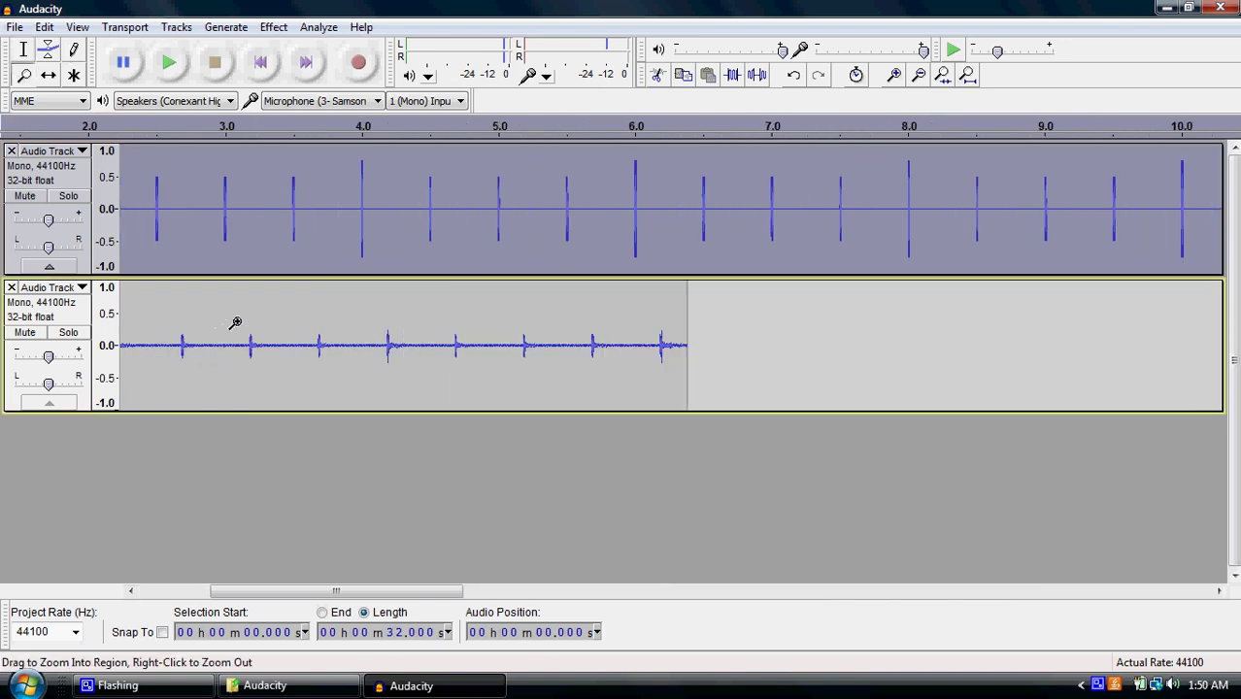
click(255, 322)
click(408, 337)
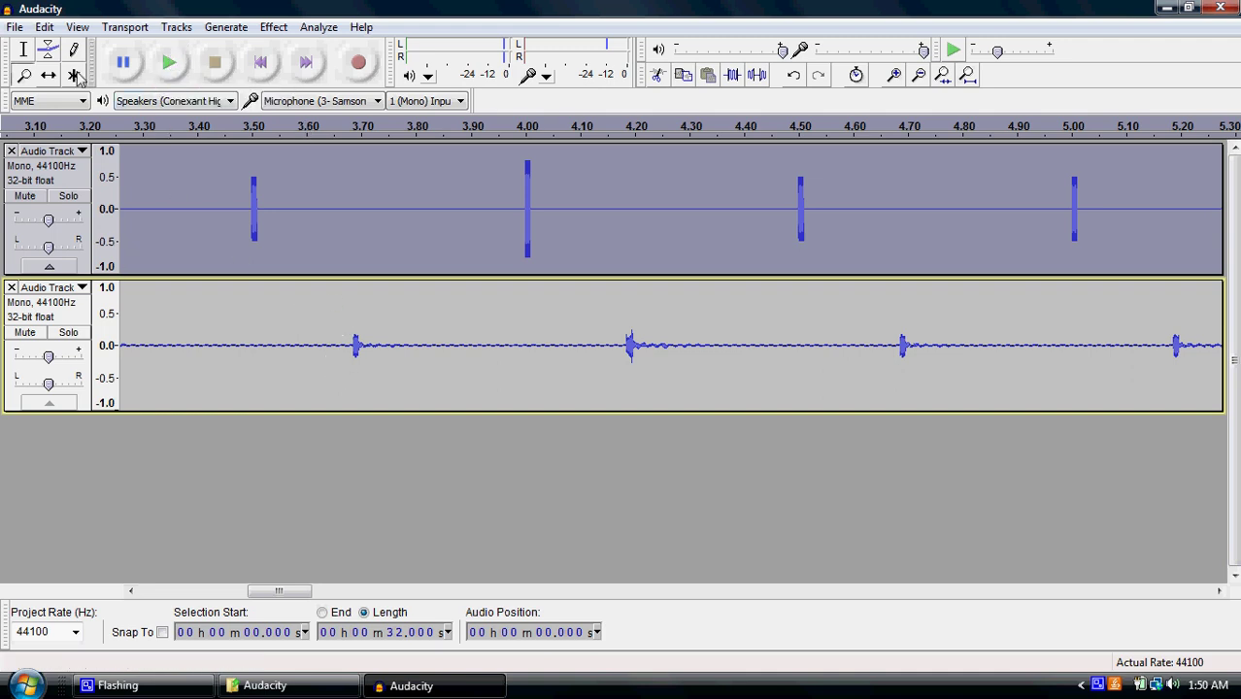
Play both tracks from 3.336 seconds to listen for the offset.
click(161, 194)
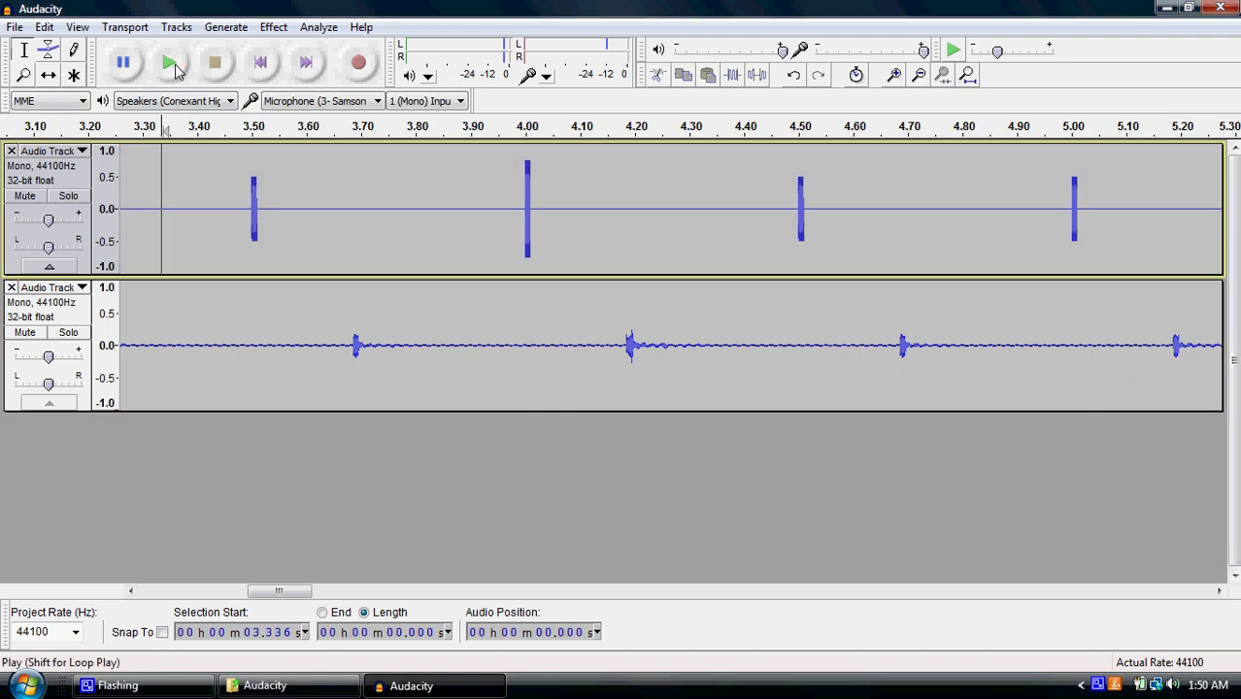
click(172, 66)
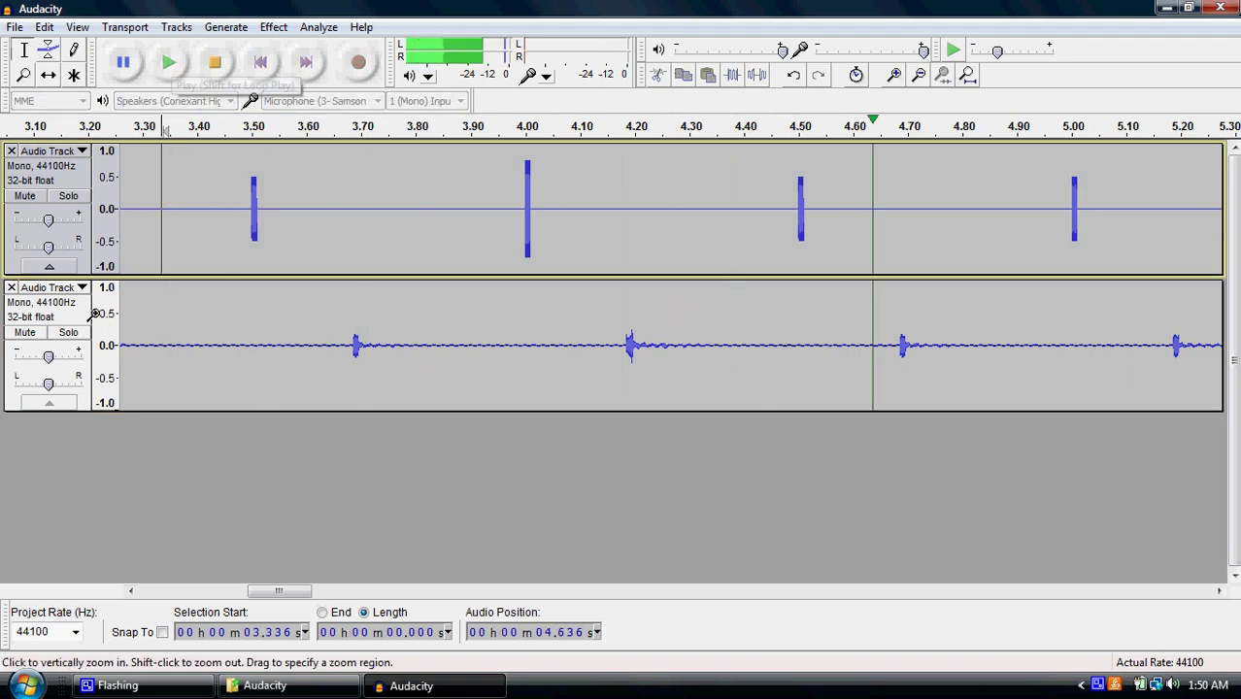
click(215, 64)
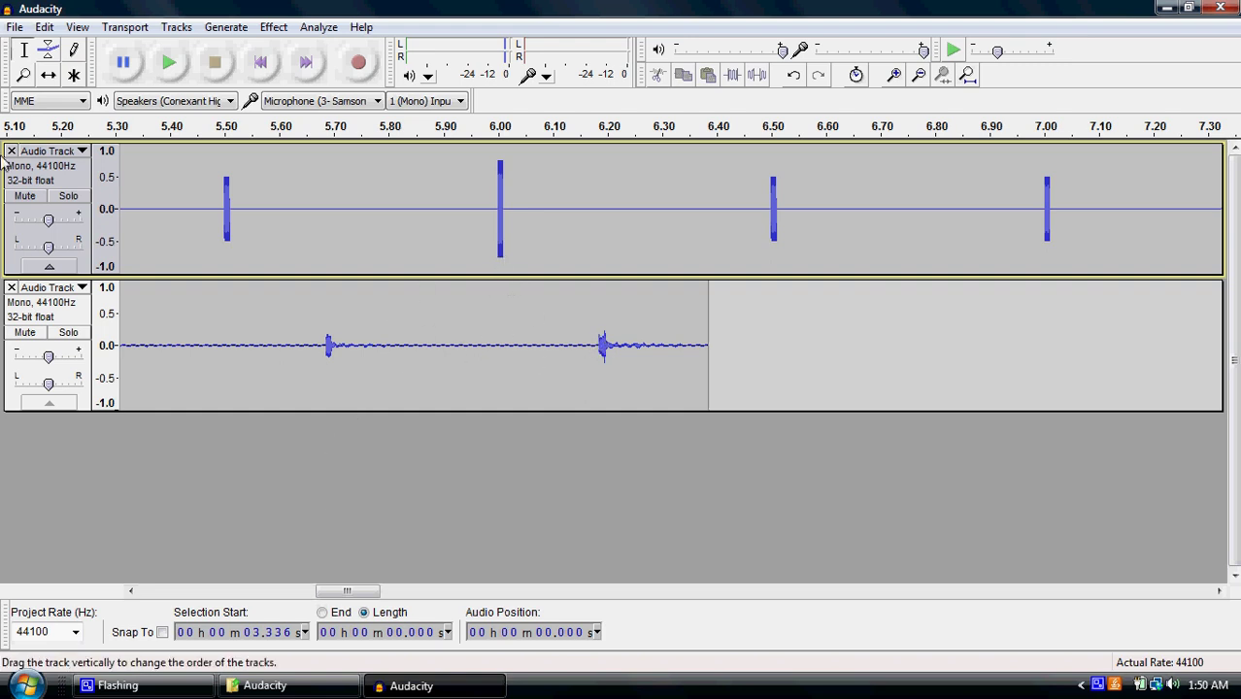
Zoom in closely around the 6.00 s click to show the recorded hit lagging.
click(23, 75)
click(520, 260)
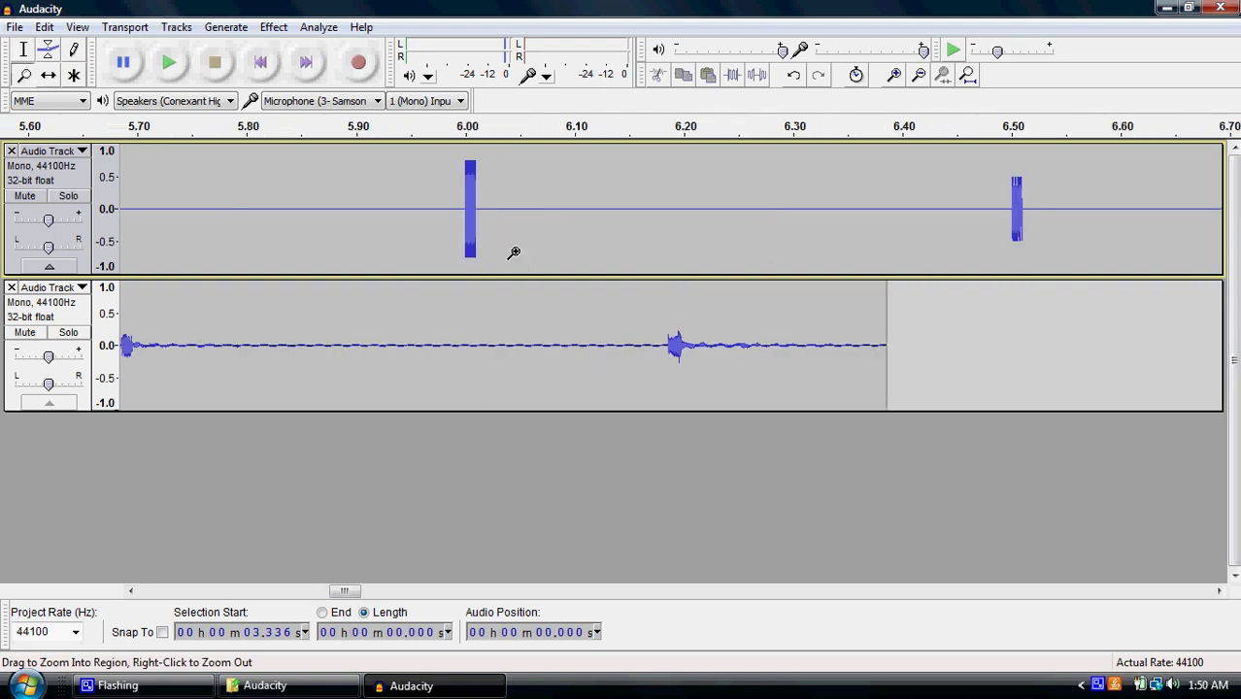
click(501, 243)
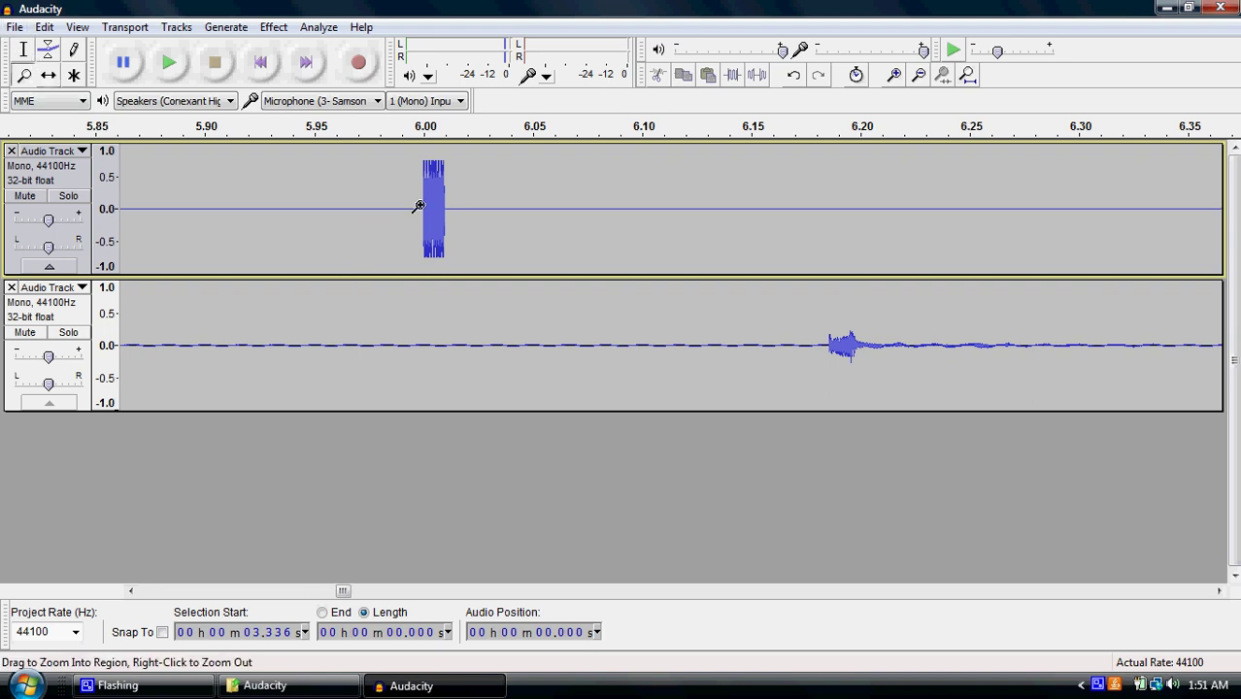
Select from the 6.00 s click to the recorded hit and read its 0.185 s length.
click(26, 58)
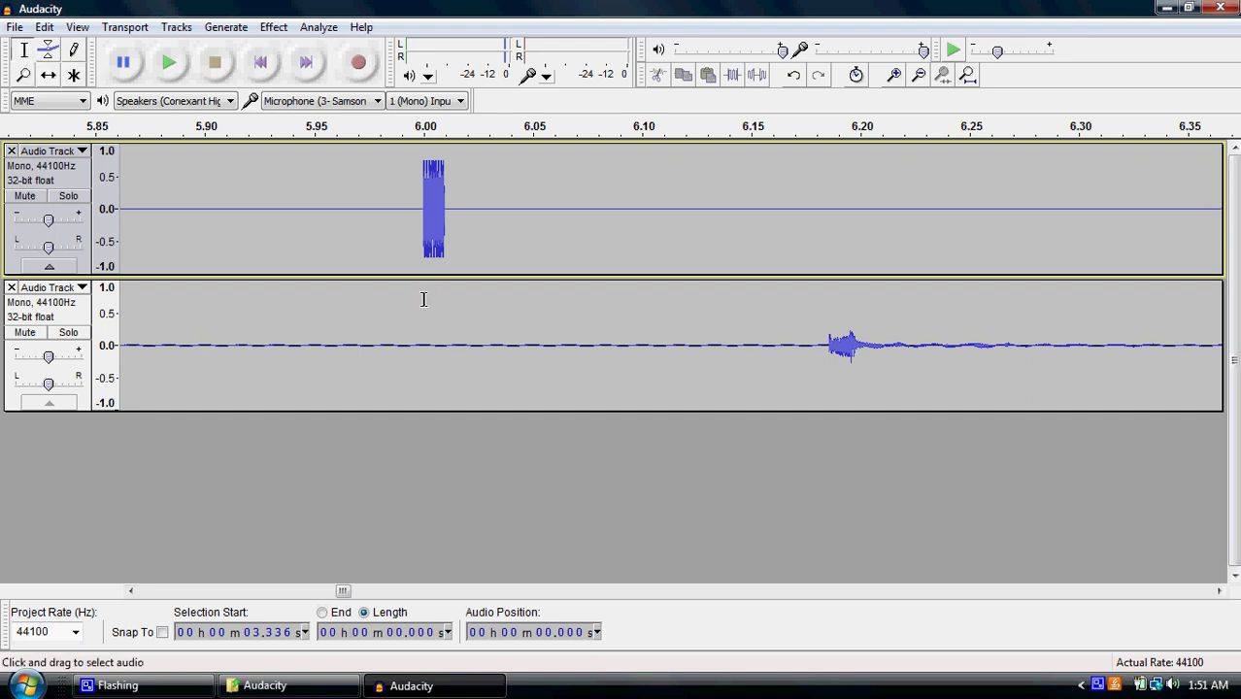
drag(423, 299, 827, 354)
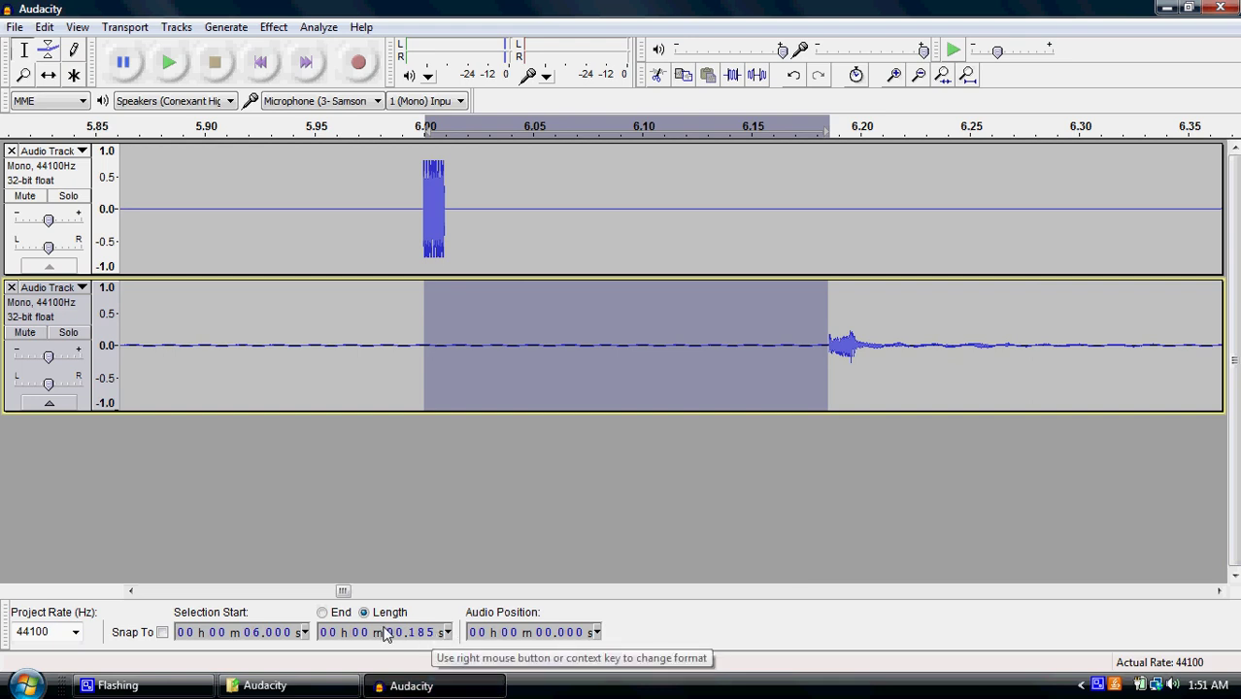
click(322, 612)
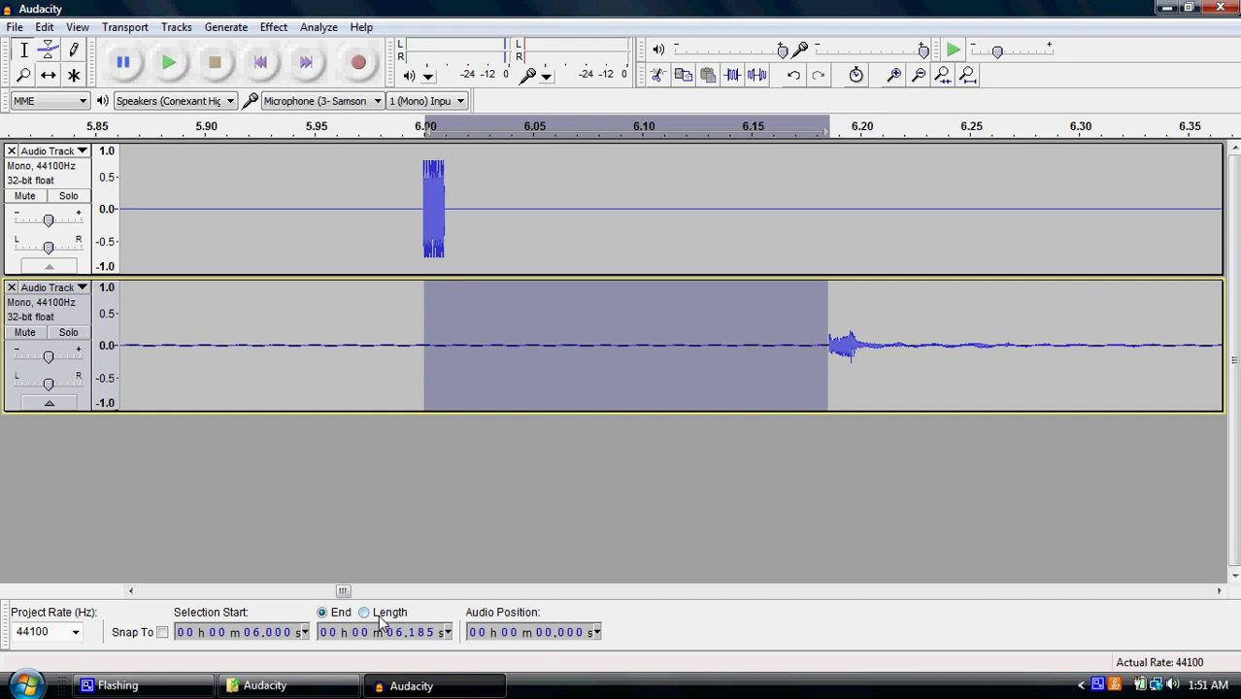
click(367, 616)
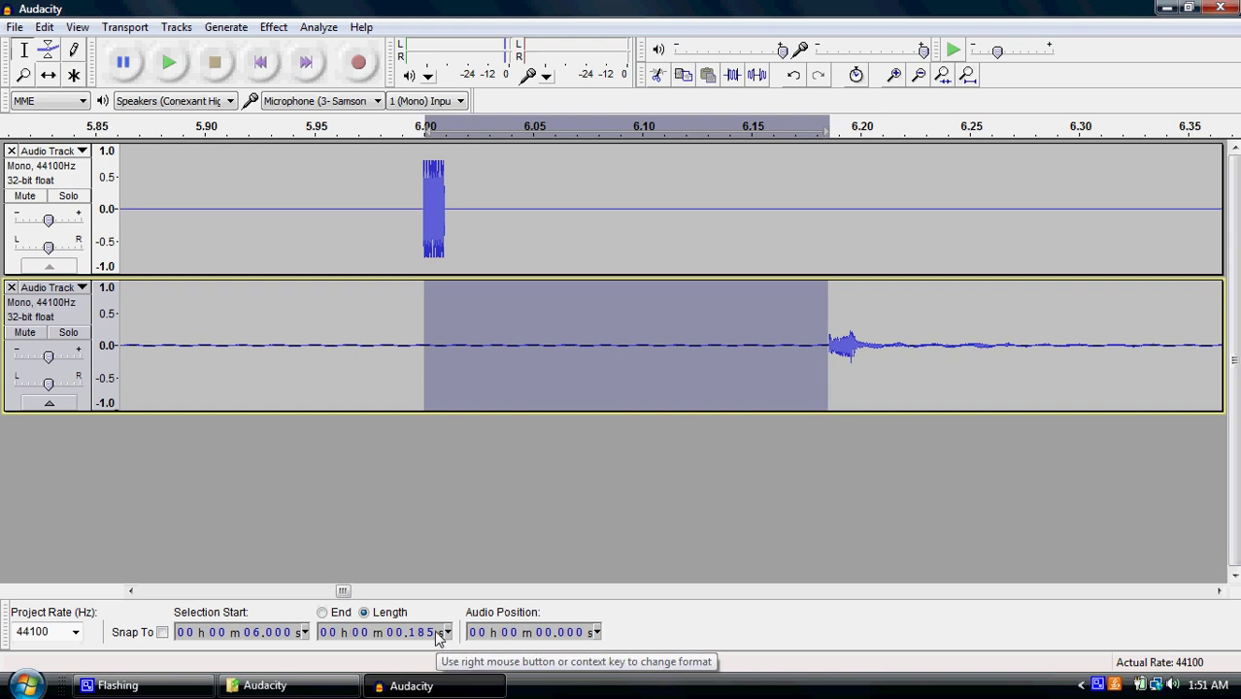
click(447, 632)
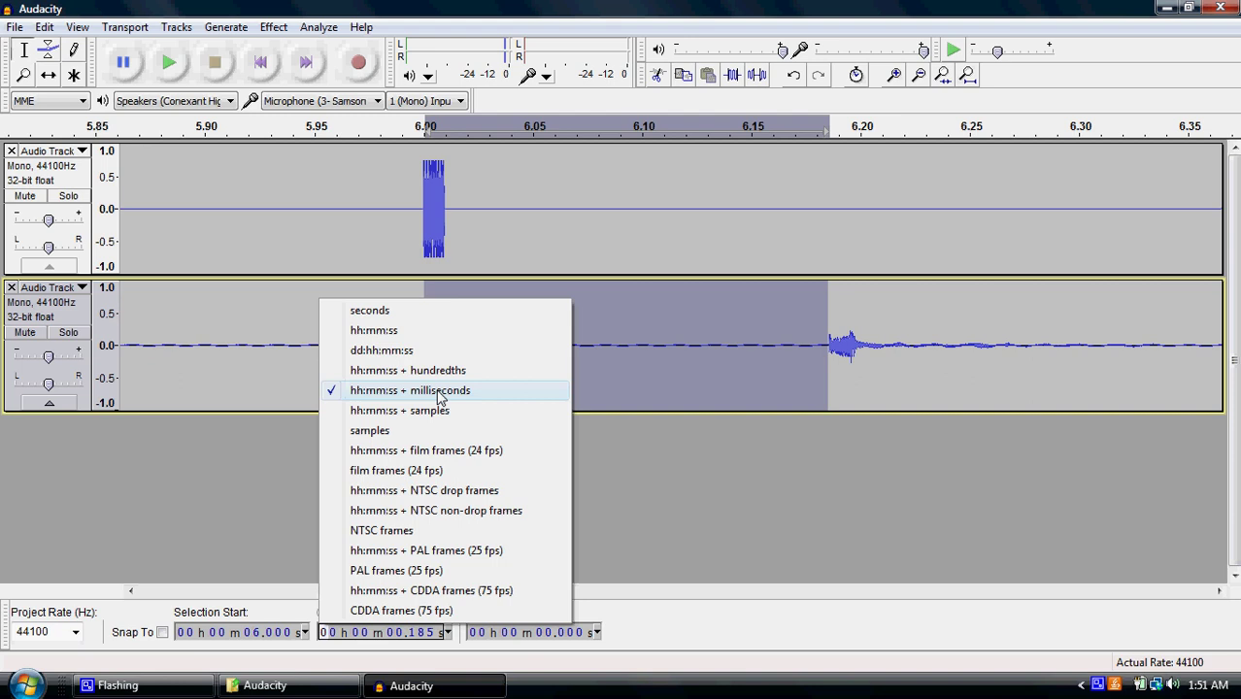
click(735, 641)
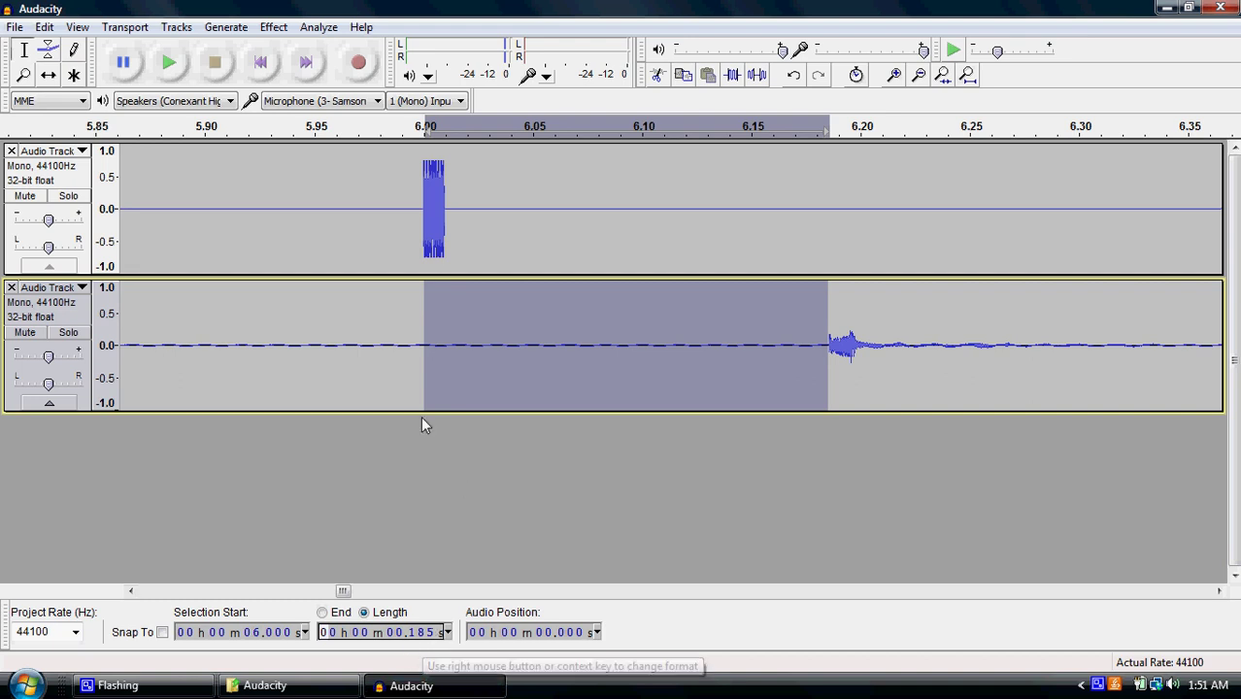
click(243, 517)
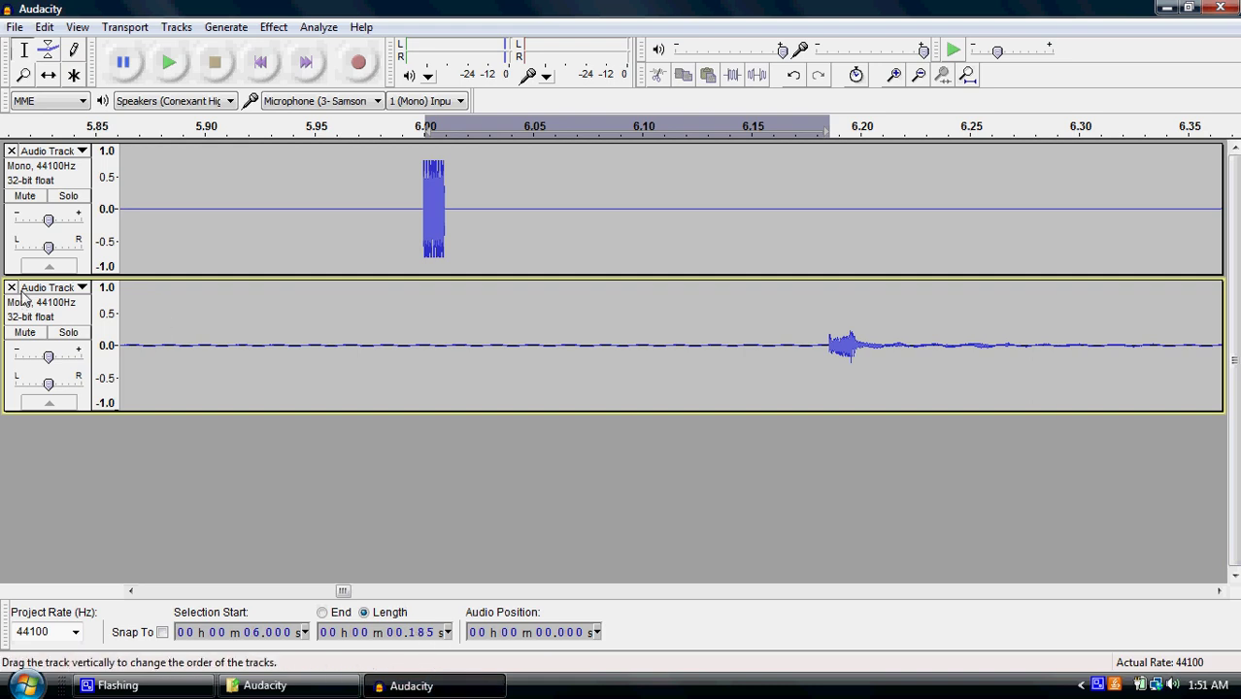
Set Latency correction to -185 milliseconds in the Recording preferences.
click(44, 28)
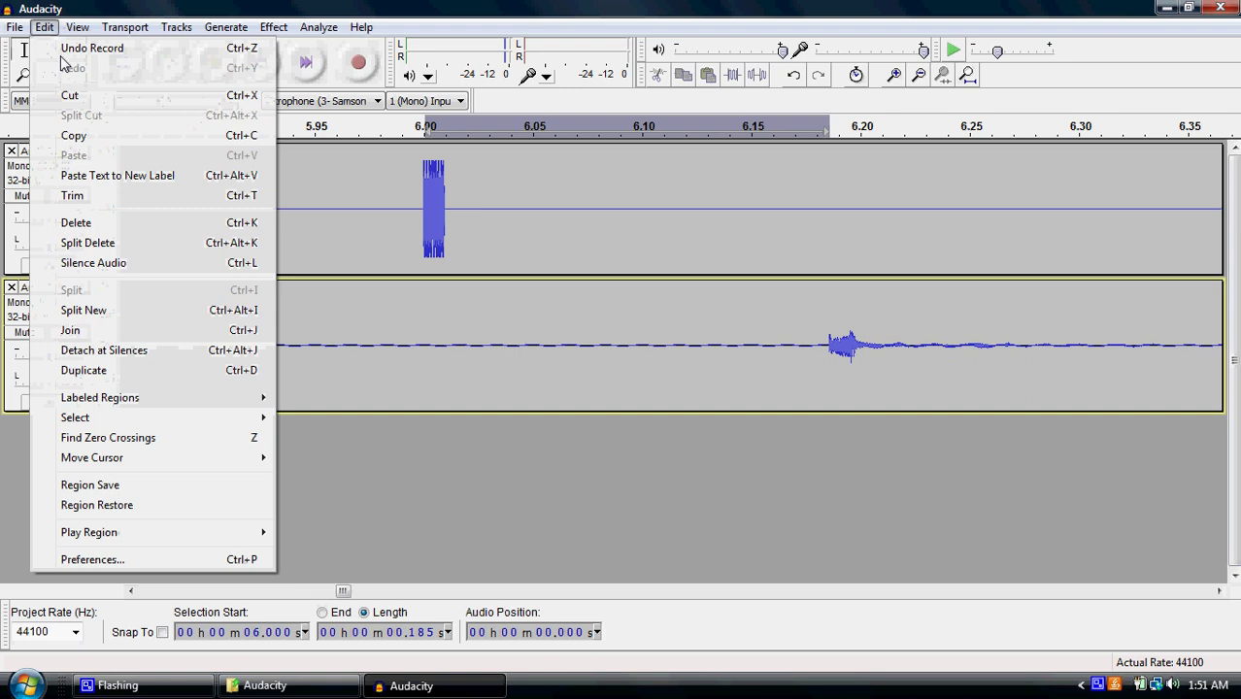
click(104, 551)
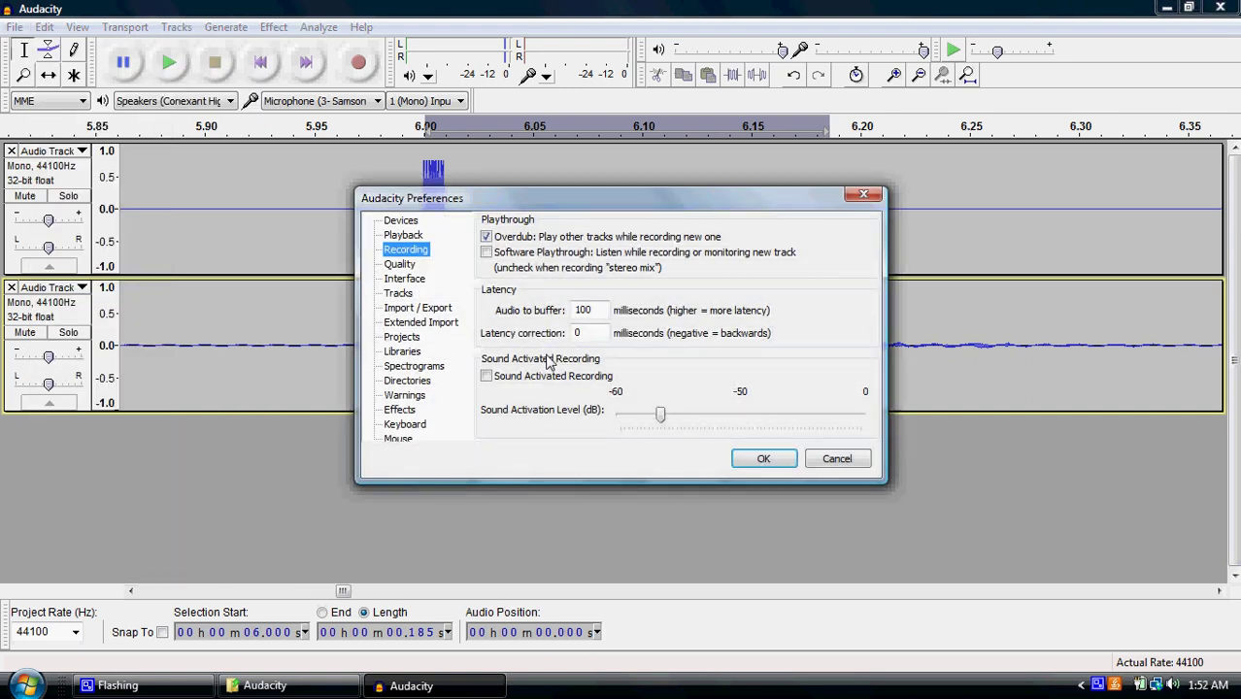
double_click(579, 333)
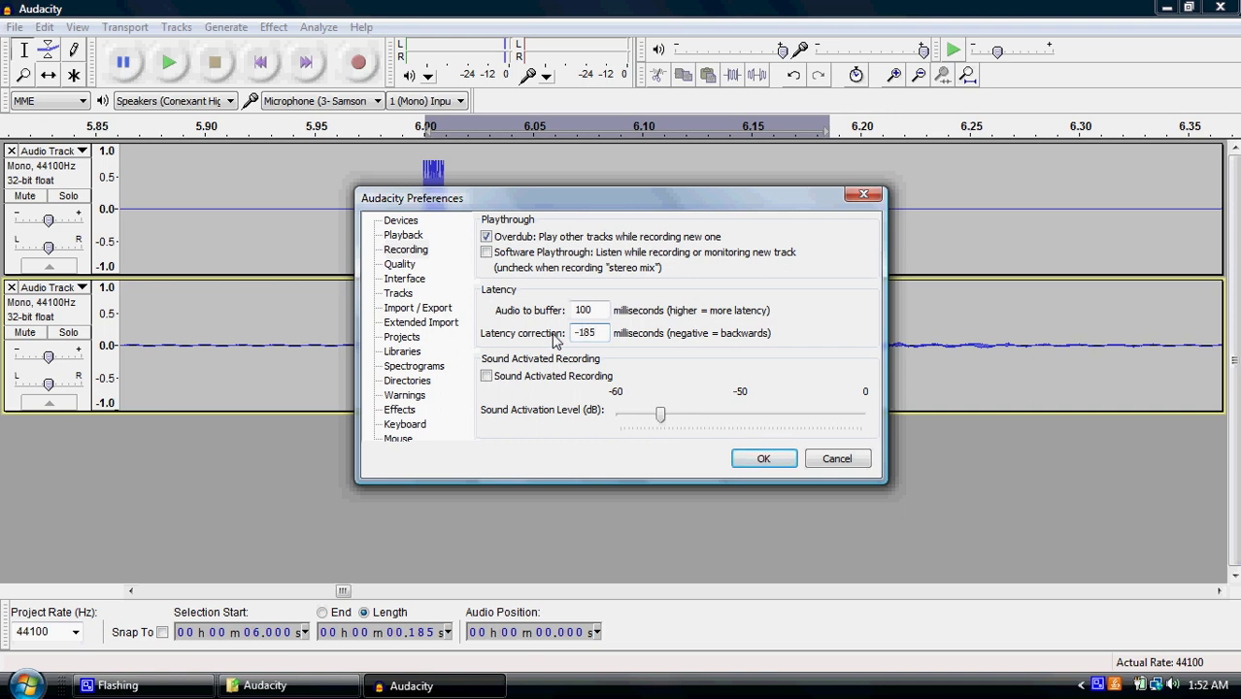
click(764, 460)
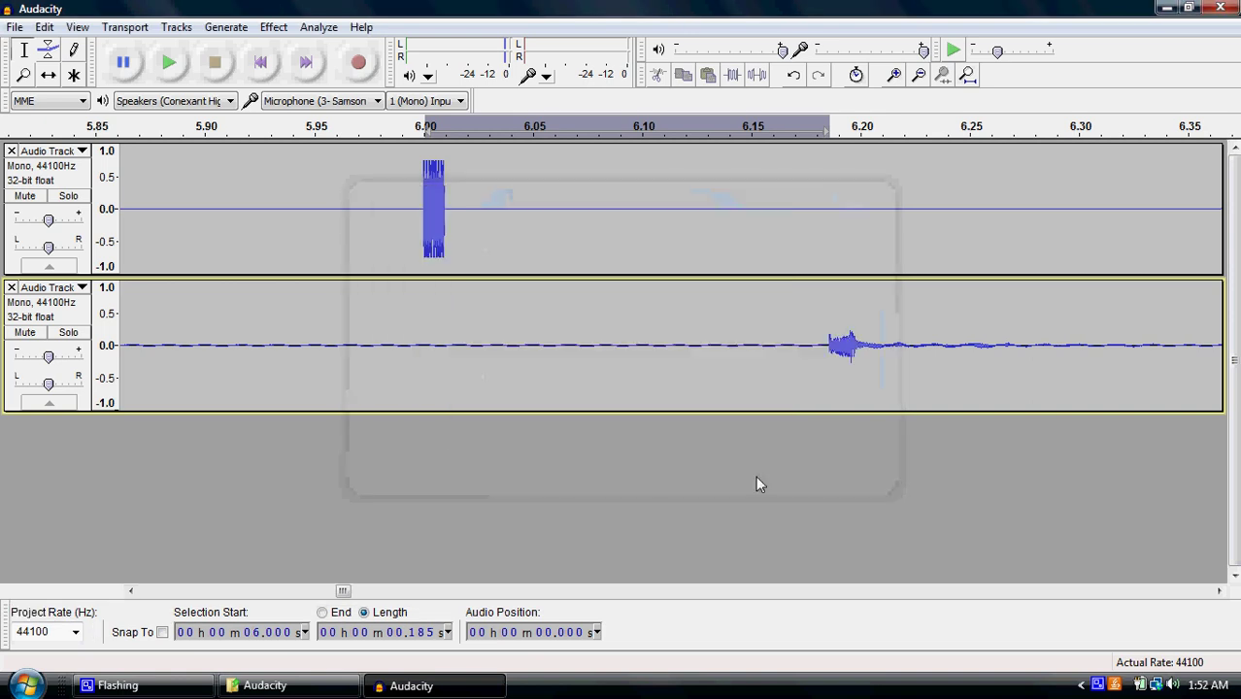
Remove the old recorded track, return to the start, and zoom to show the first four seconds.
click(11, 287)
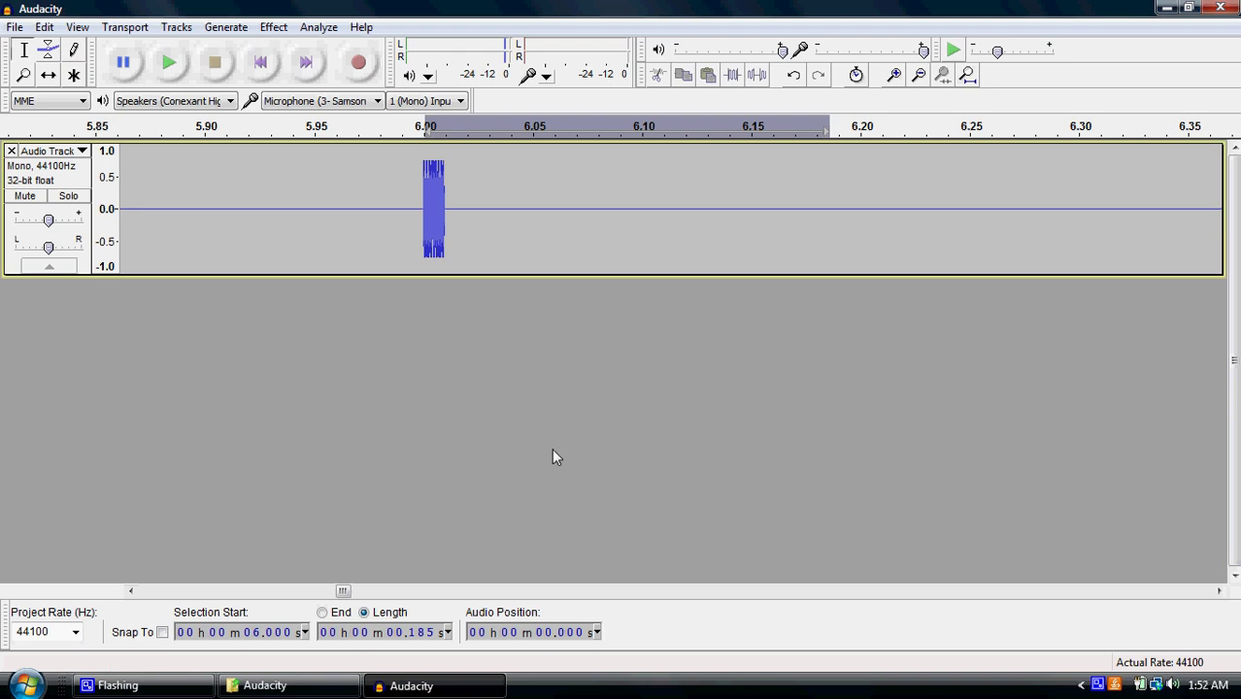
click(262, 63)
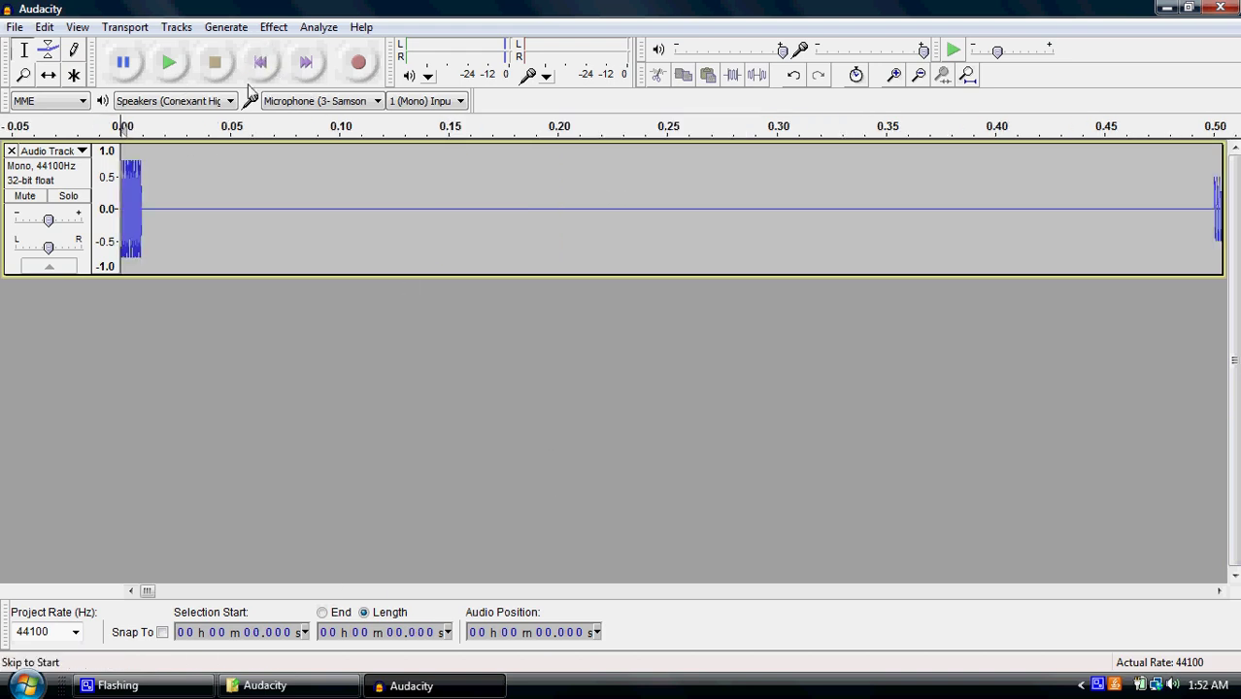
click(23, 76)
click(272, 160)
click(272, 165)
right_click(273, 168)
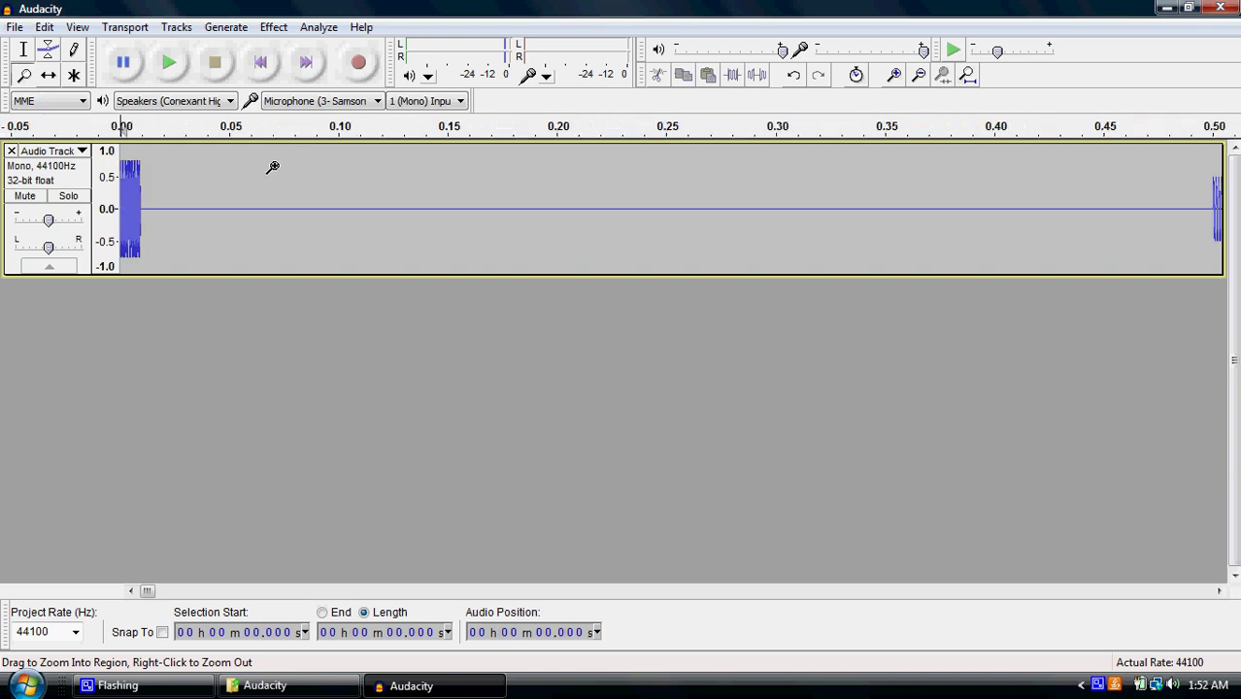
right_click(273, 167)
right_click(272, 166)
right_click(276, 167)
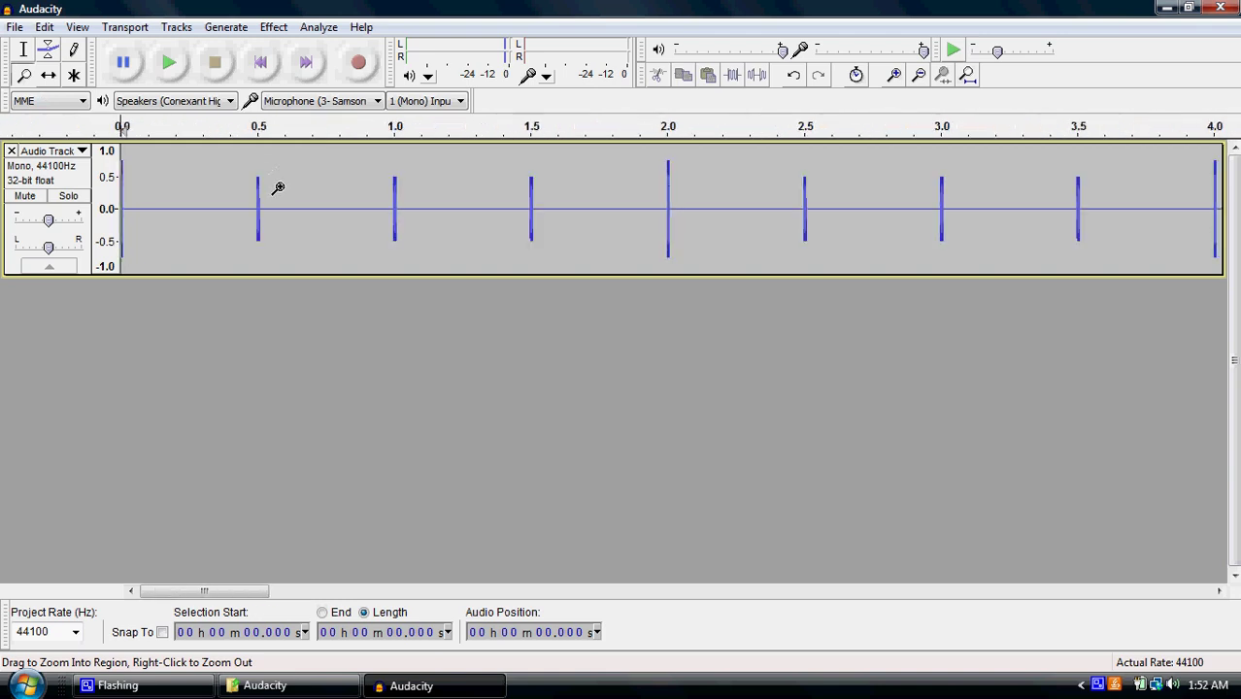
click(23, 49)
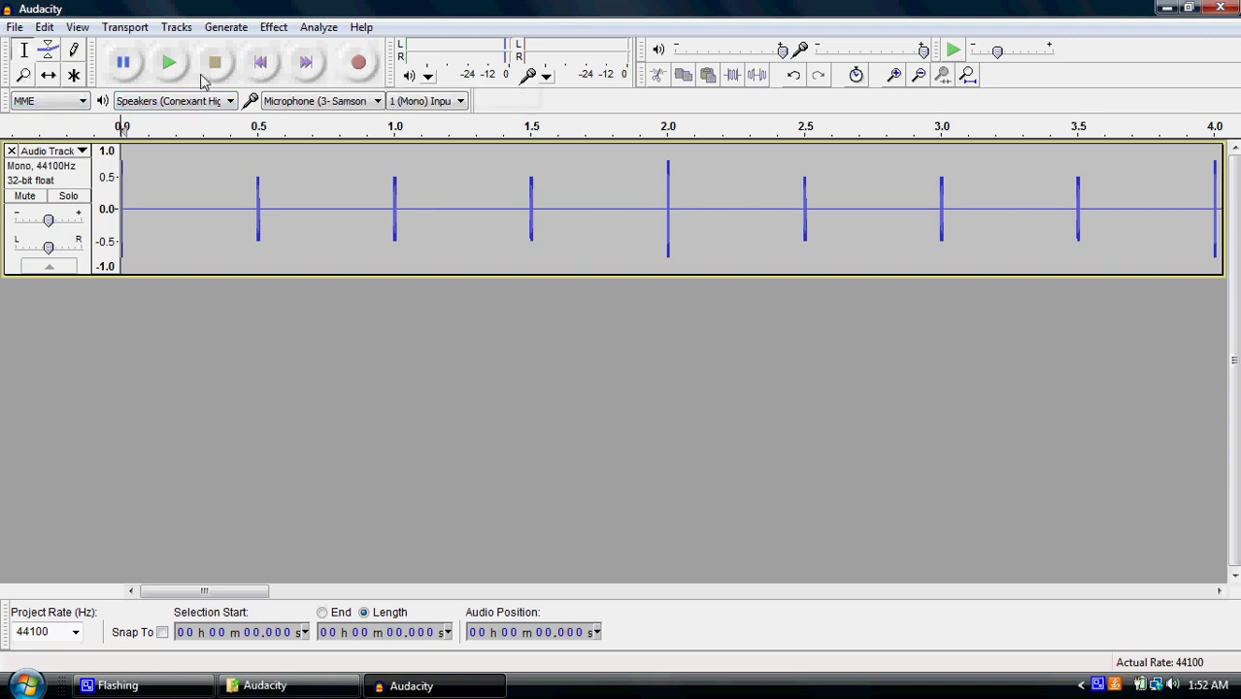
Record a short test take against the clicks, then delete its track.
click(358, 62)
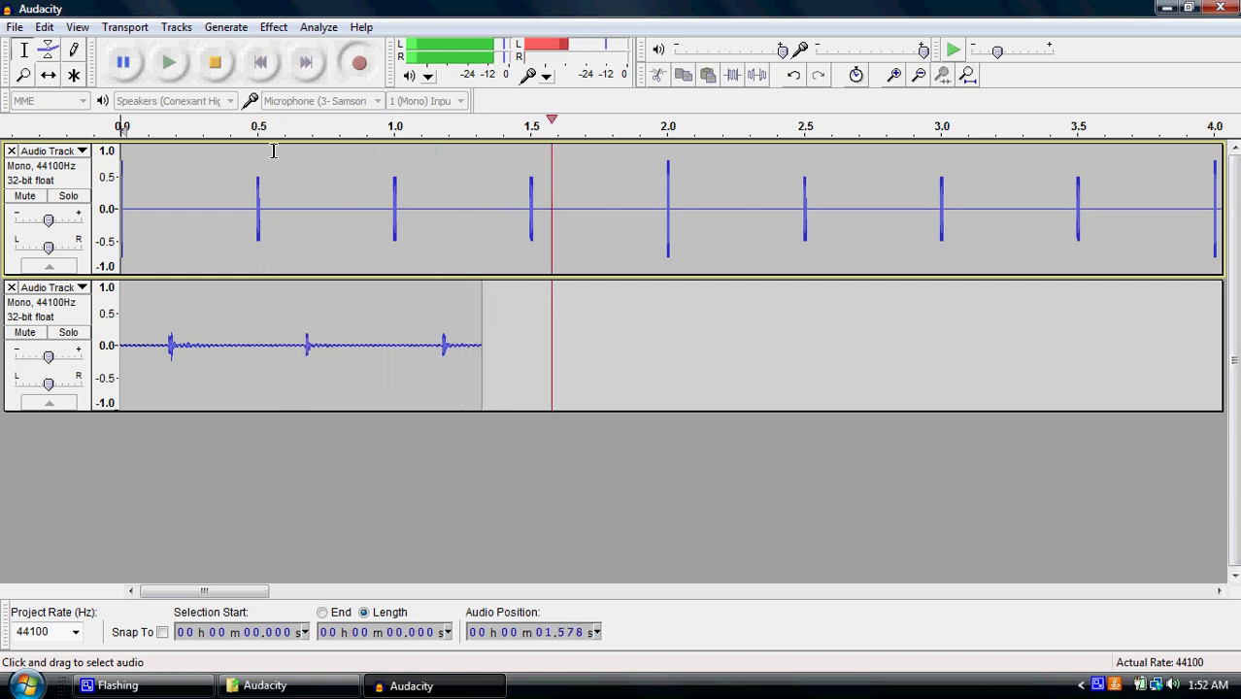
click(217, 62)
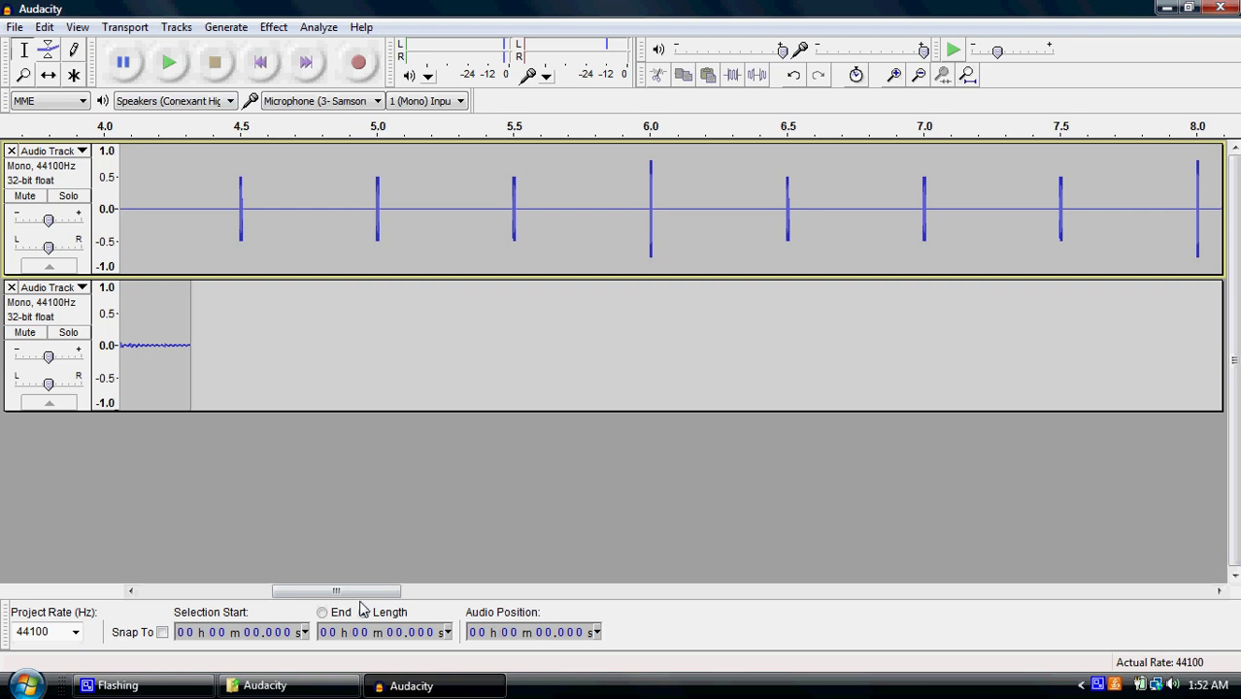
drag(352, 591, 247, 587)
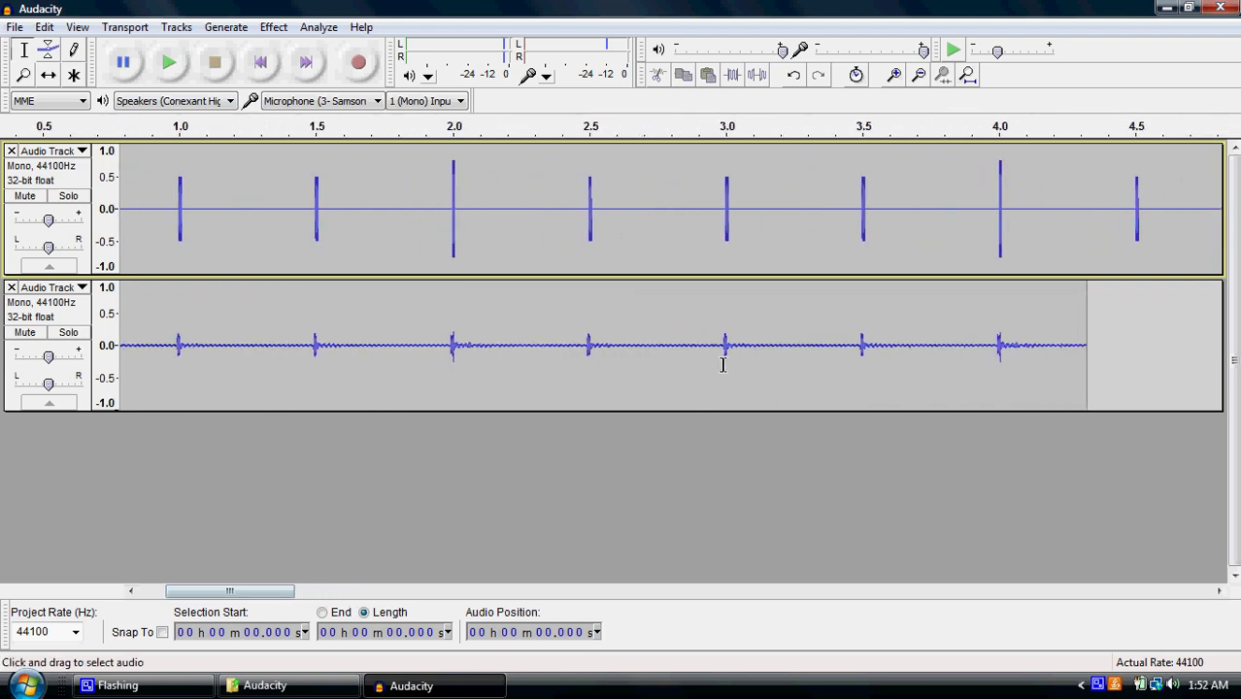
click(11, 287)
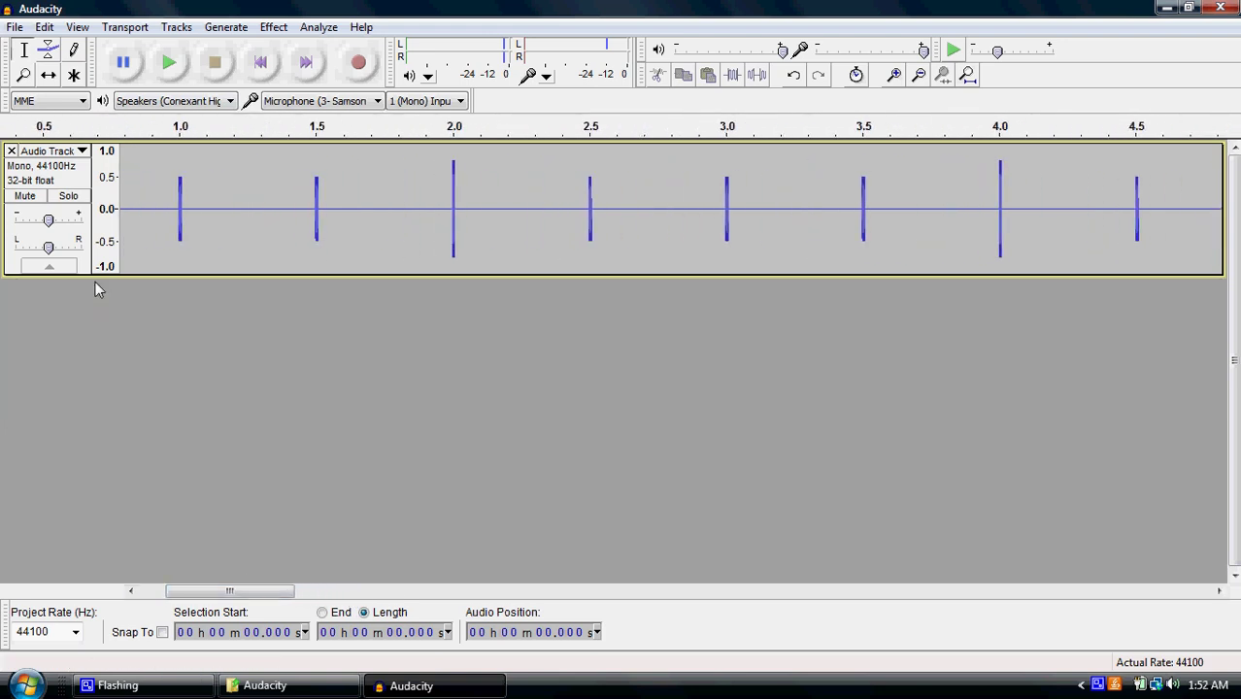
Zoom out to the whole click track and record an 8.3-second take aligned with the clicks.
click(23, 74)
right_click(240, 222)
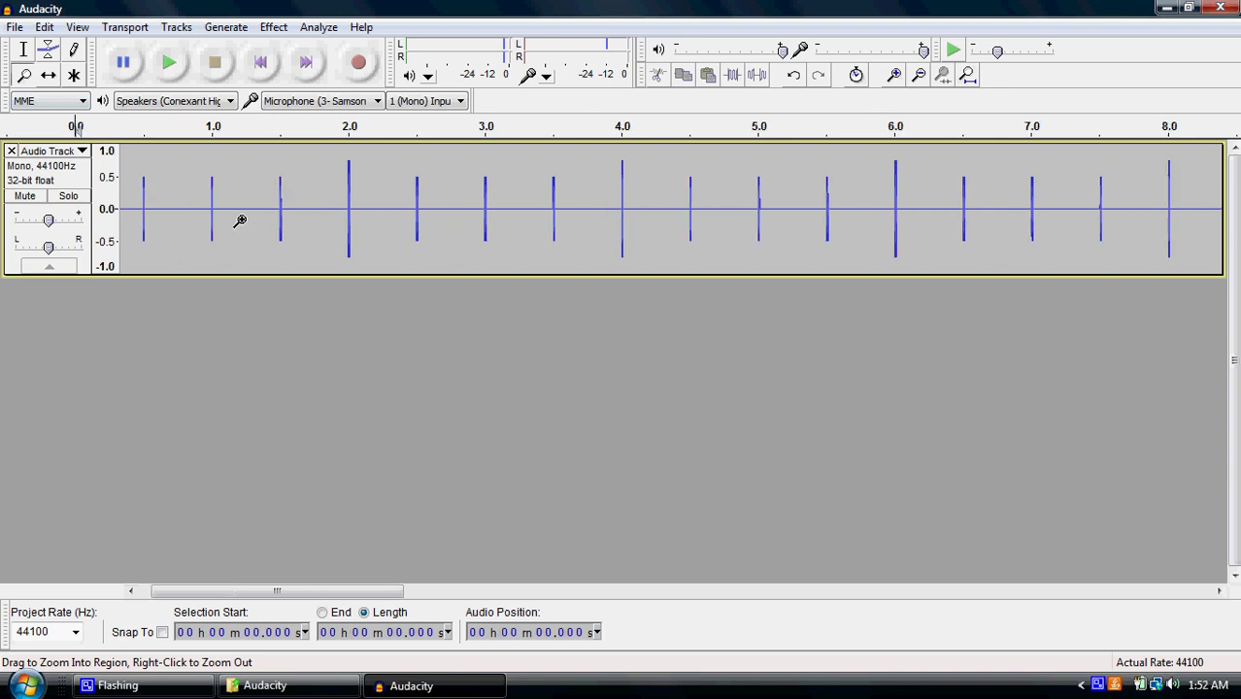
right_click(240, 222)
right_click(245, 221)
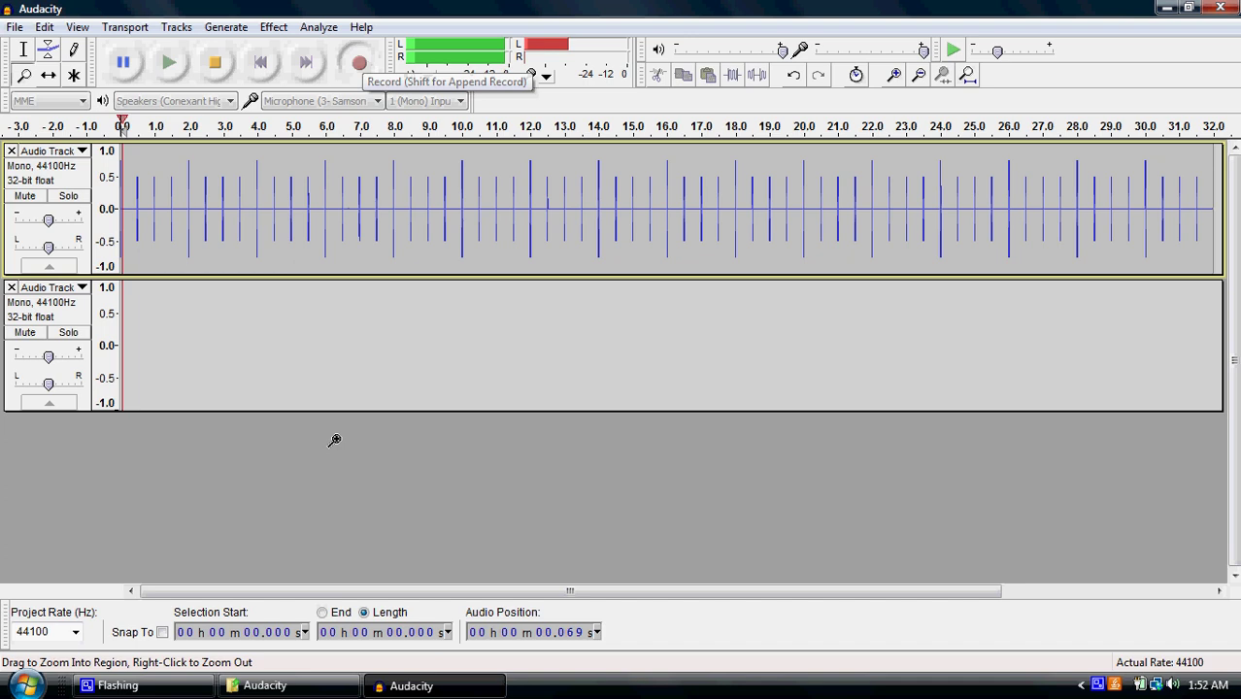
right_click(276, 312)
double_click(159, 316)
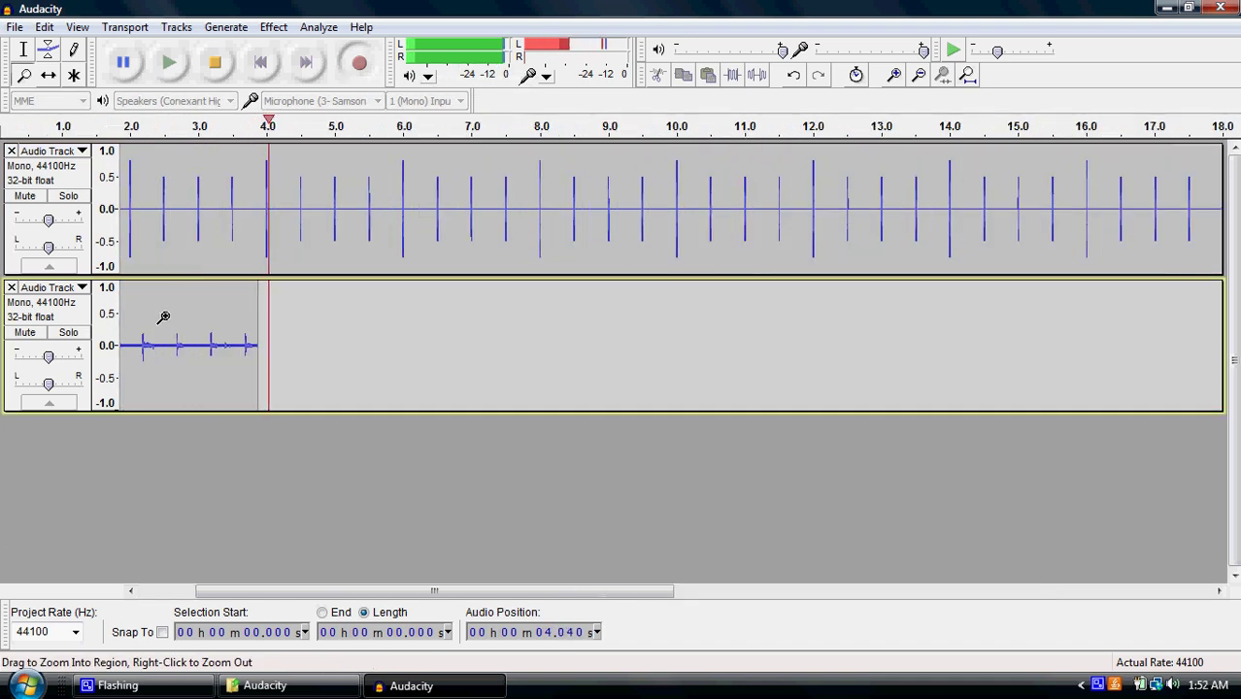
click(163, 316)
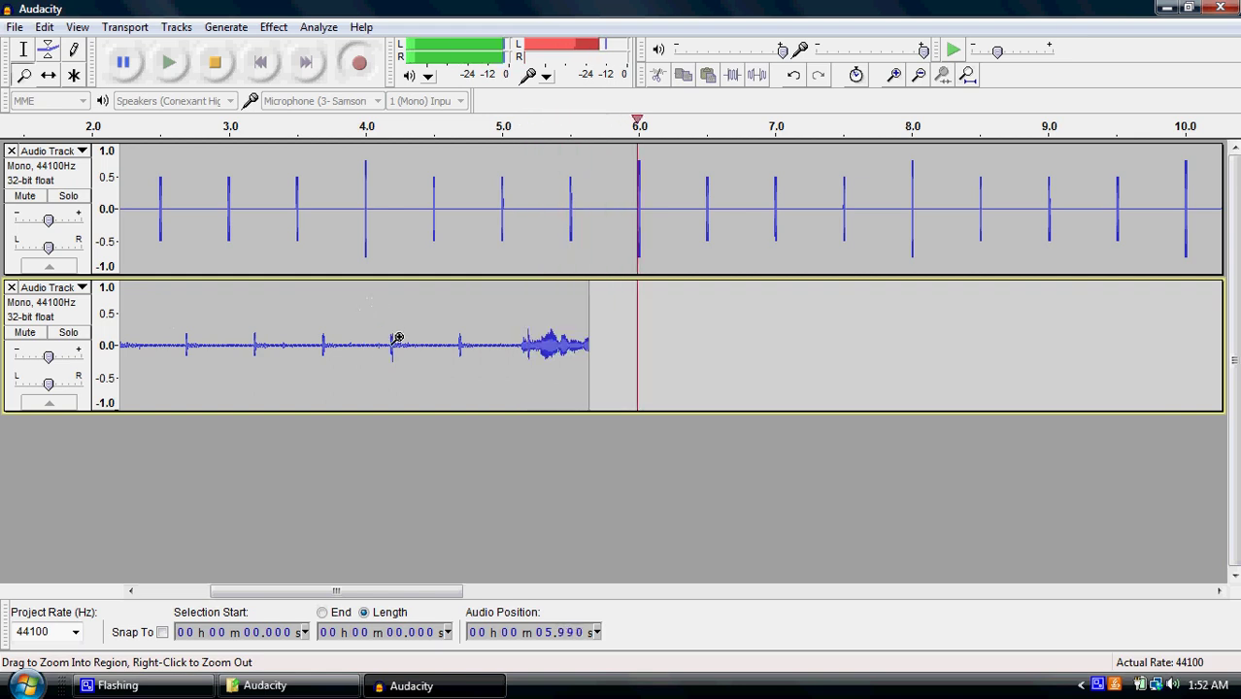
click(217, 62)
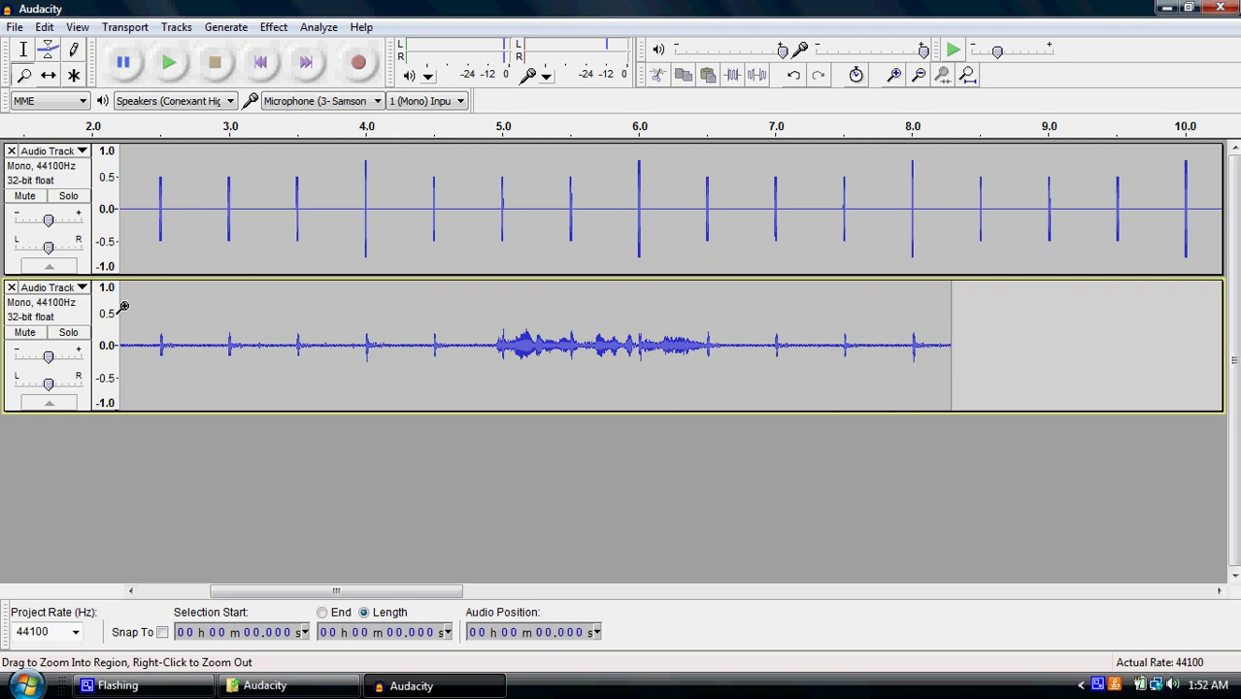
click(260, 62)
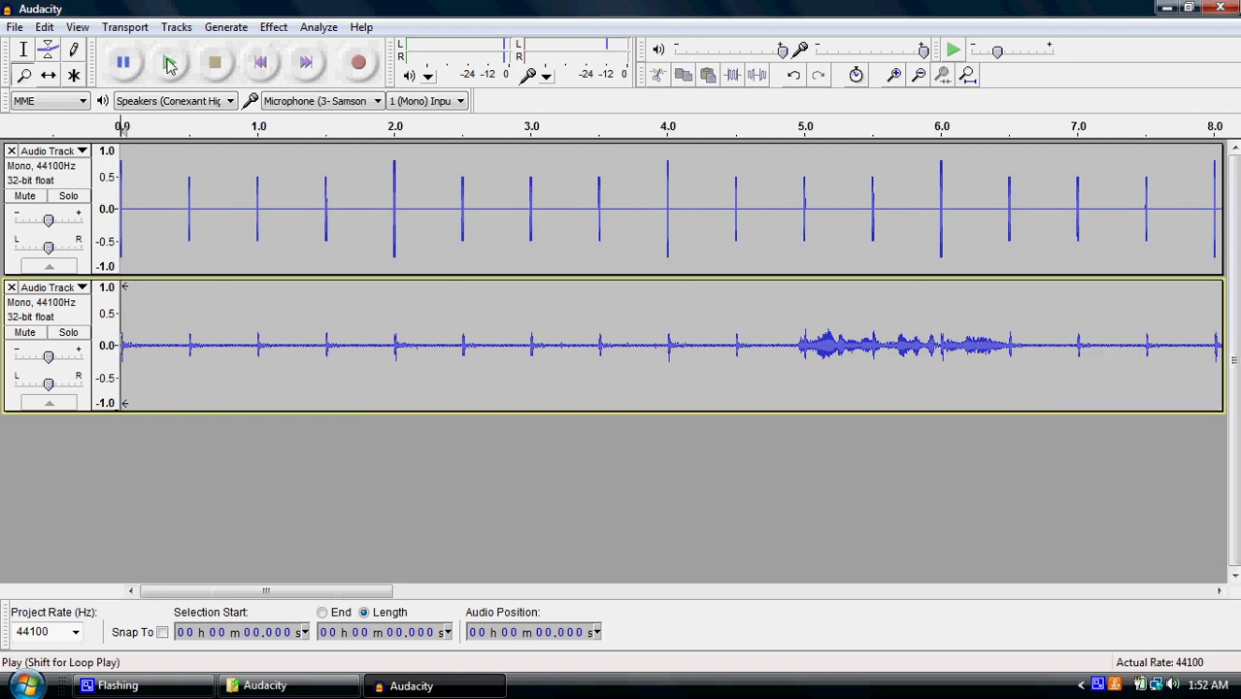
click(169, 64)
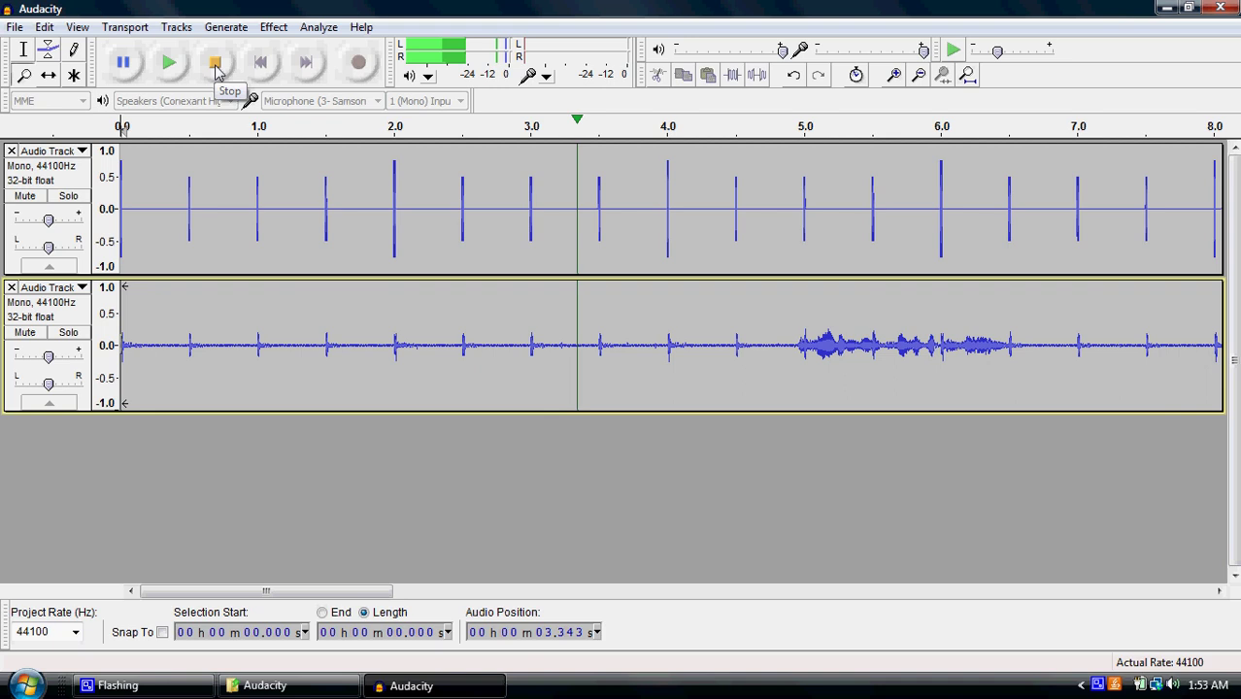
click(216, 64)
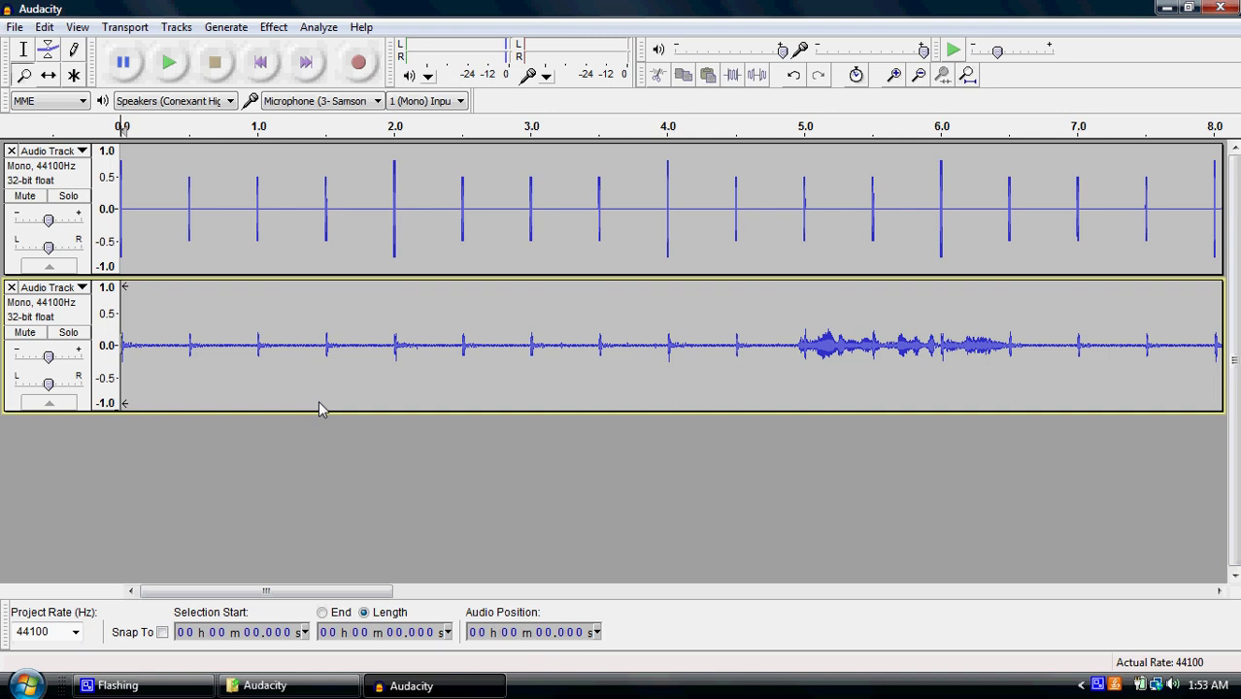
mouse_move(156, 688)
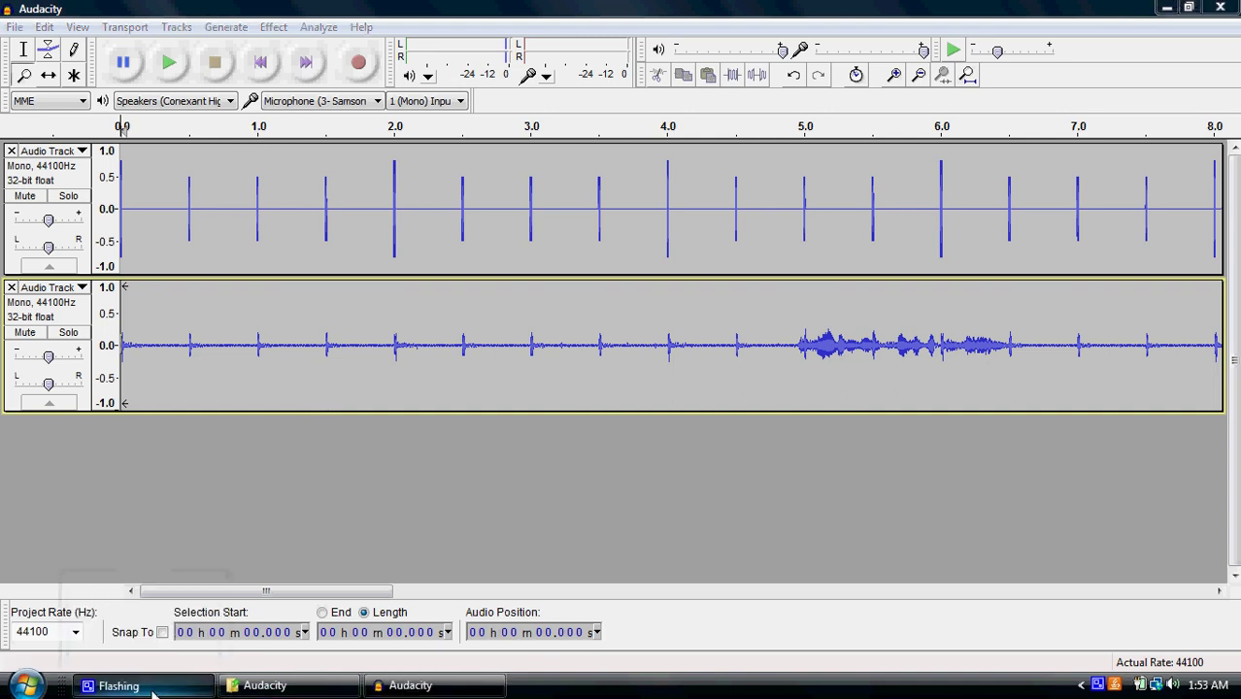
click(1114, 688)
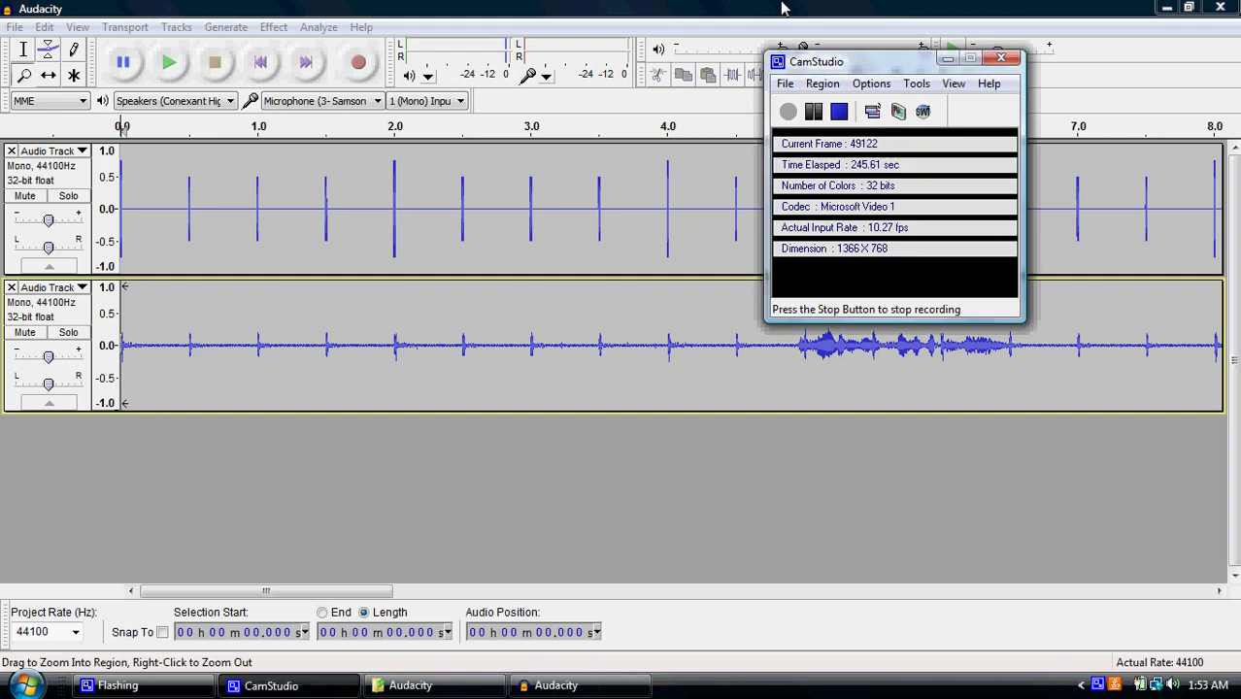